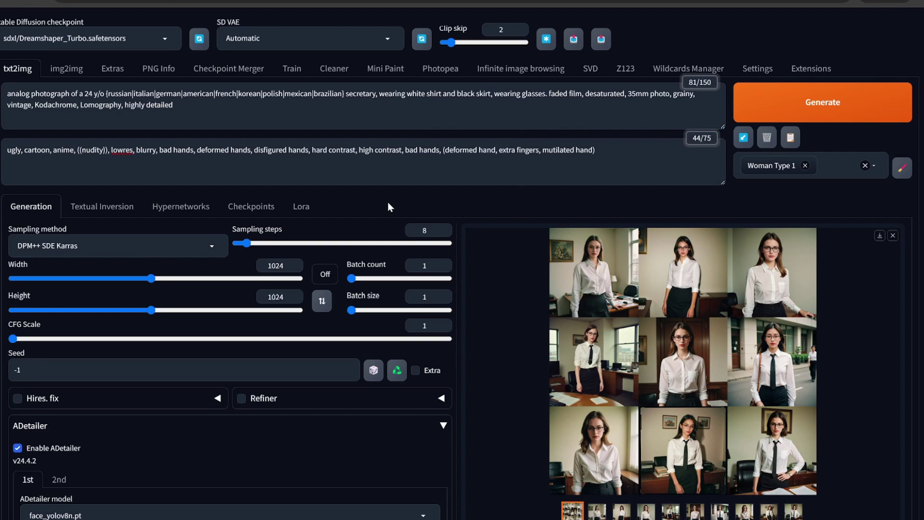
Step: Examine the txt2img generation settings, including sampling, ADetailer, Dynamic Prompts with combinatorial generation, and FreeU Integrated
scroll(389, 206, down, 2)
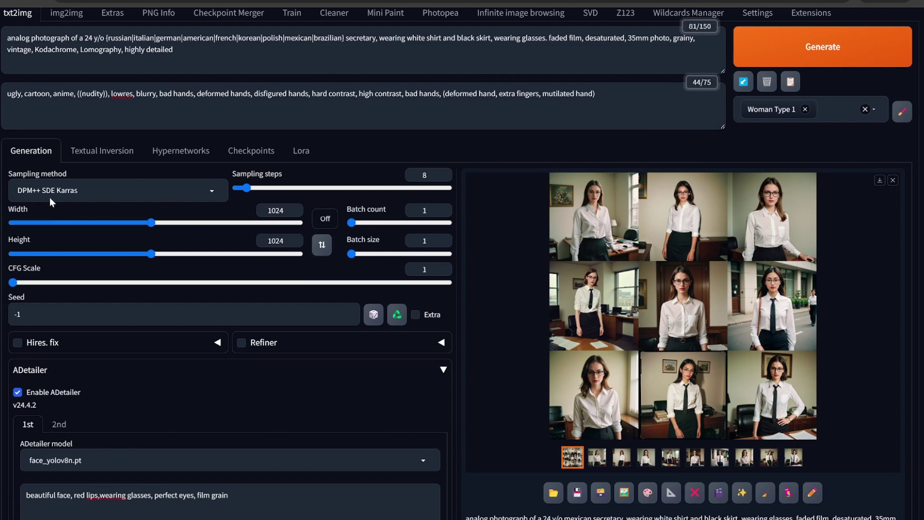
scroll(107, 201, down, 4)
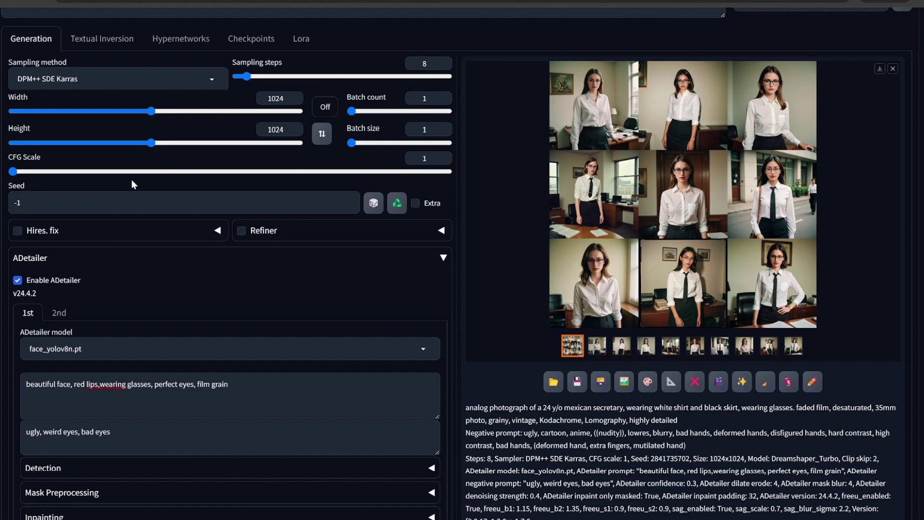
scroll(132, 182, down, 6)
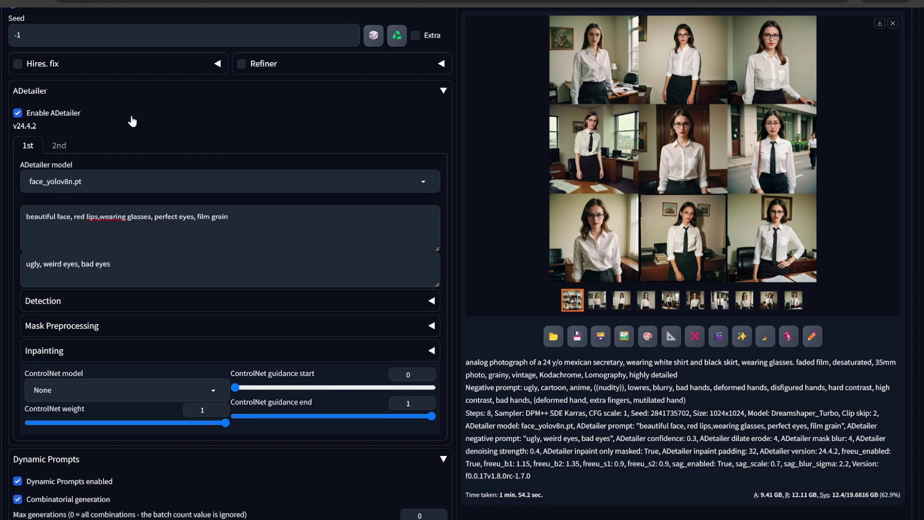
scroll(132, 121, down, 14)
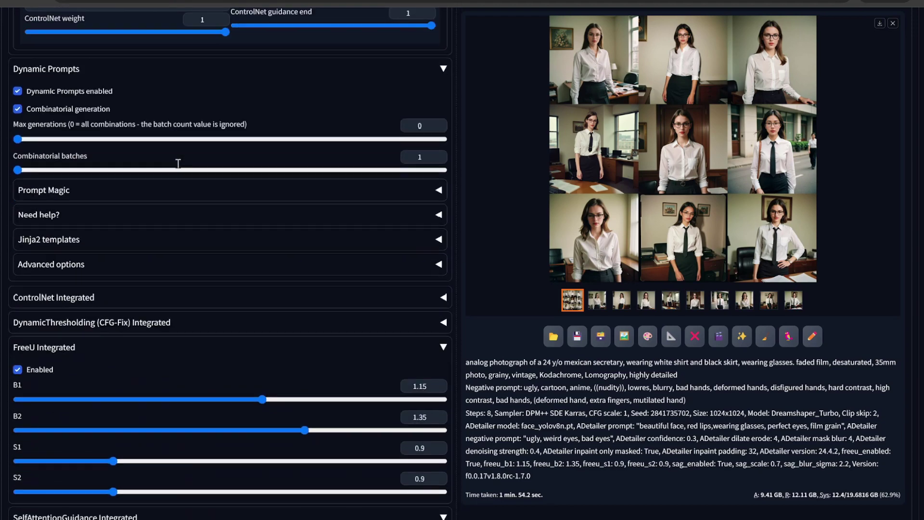
scroll(177, 175, up, 4)
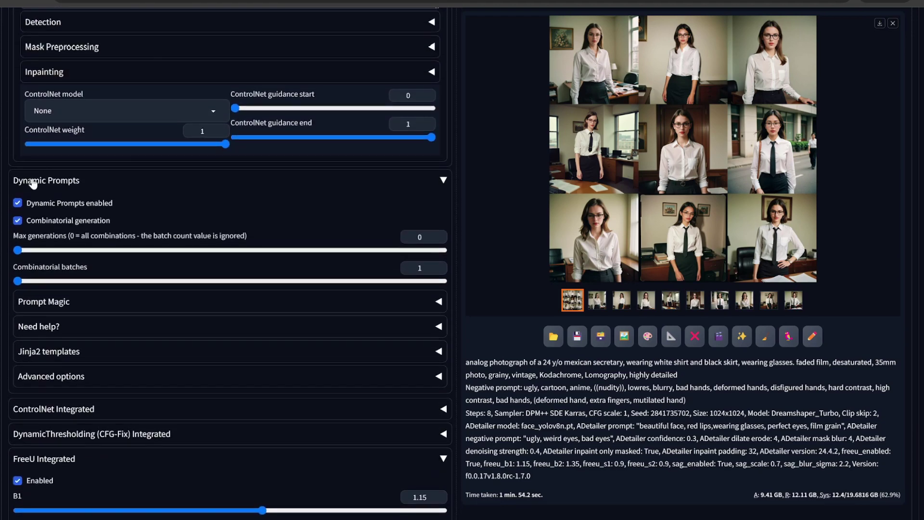
scroll(48, 245, up, 20)
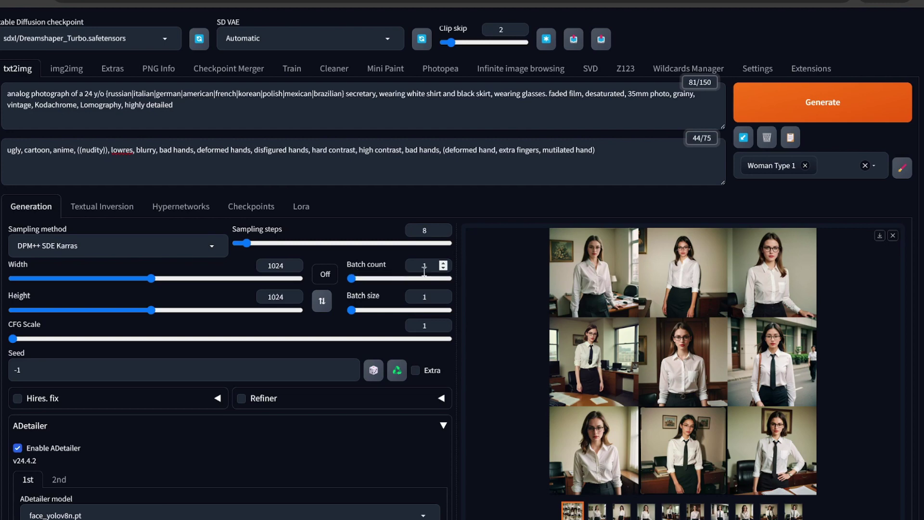
scroll(363, 265, down, 8)
scroll(363, 268, down, 5)
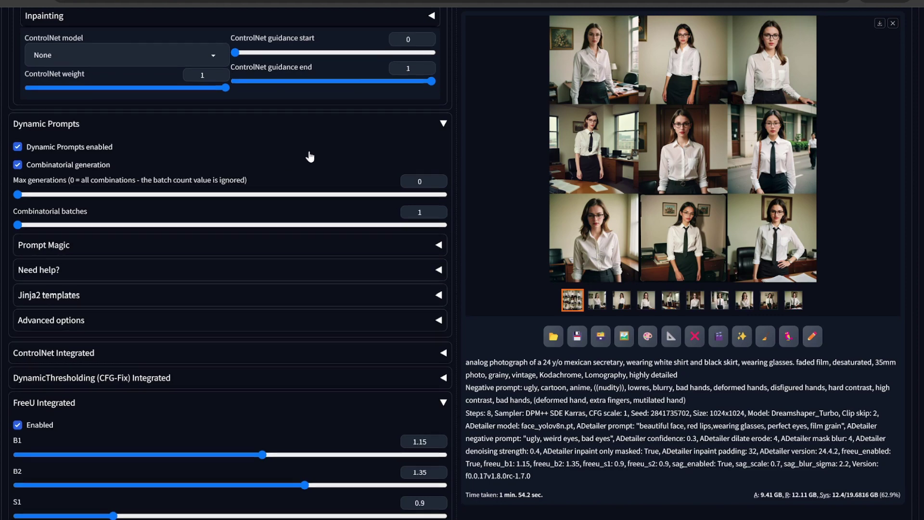
scroll(306, 156, down, 6)
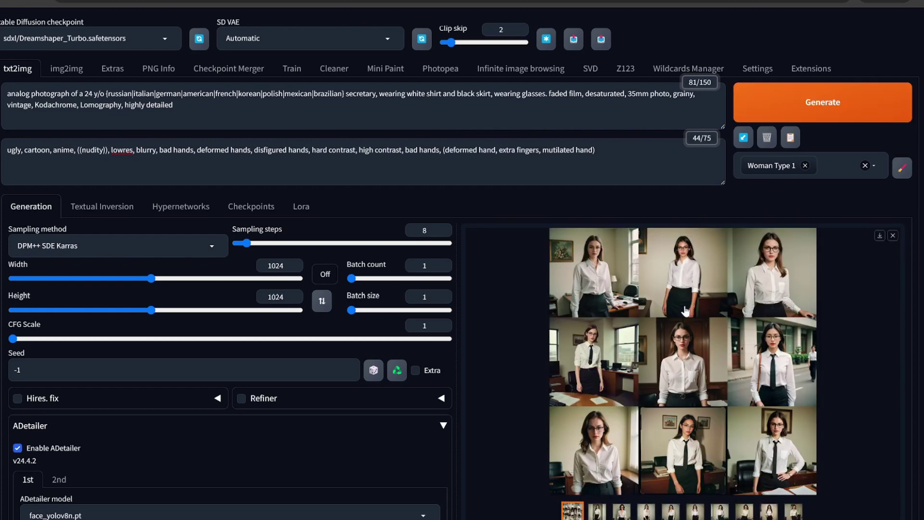
Step: Browse the generated secretary images at full size, ending on the woman with round wire glasses and a belted dark green skirt
click(685, 309)
key(Right)
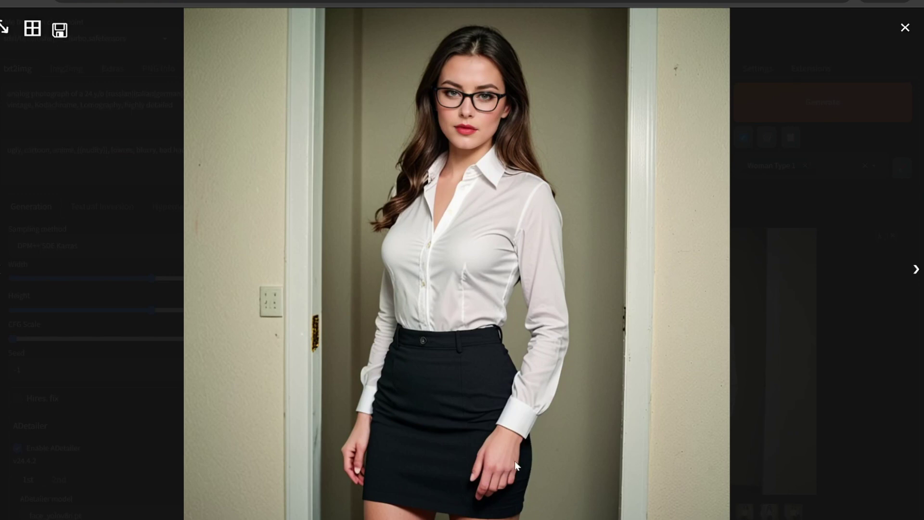
key(Right)
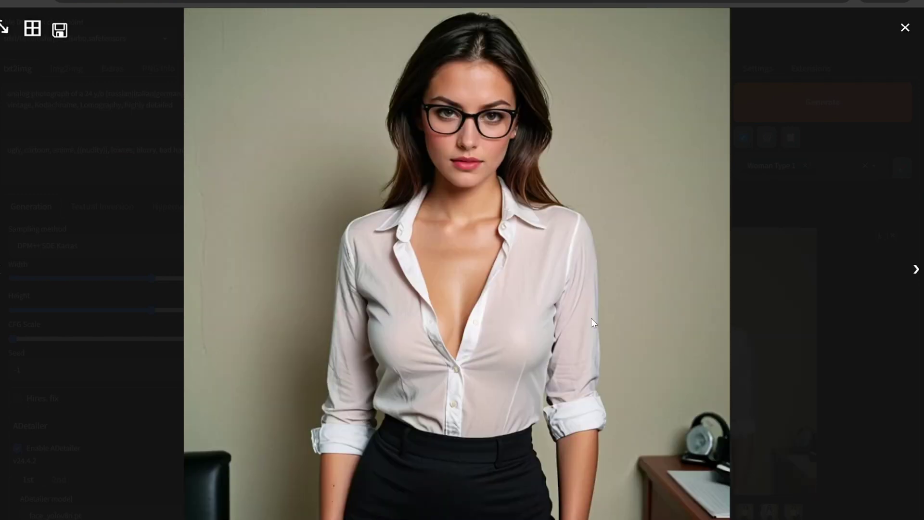
key(Right)
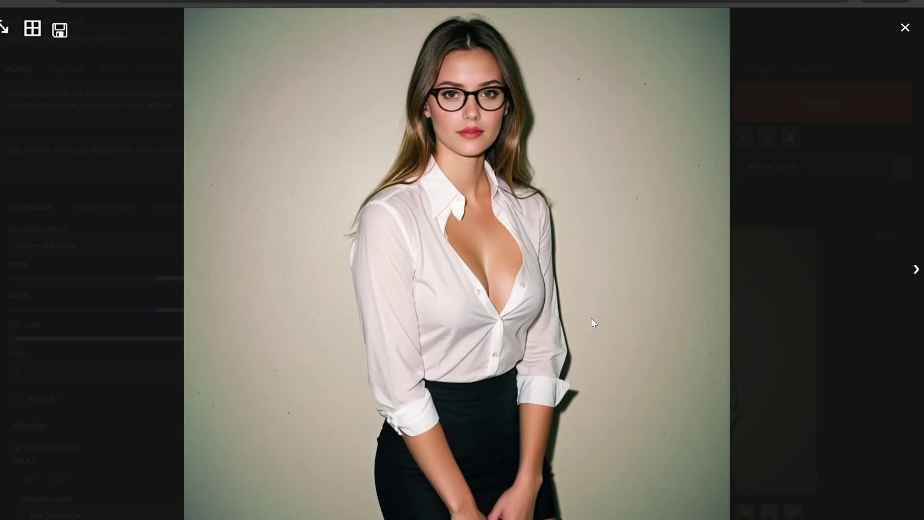
key(Right)
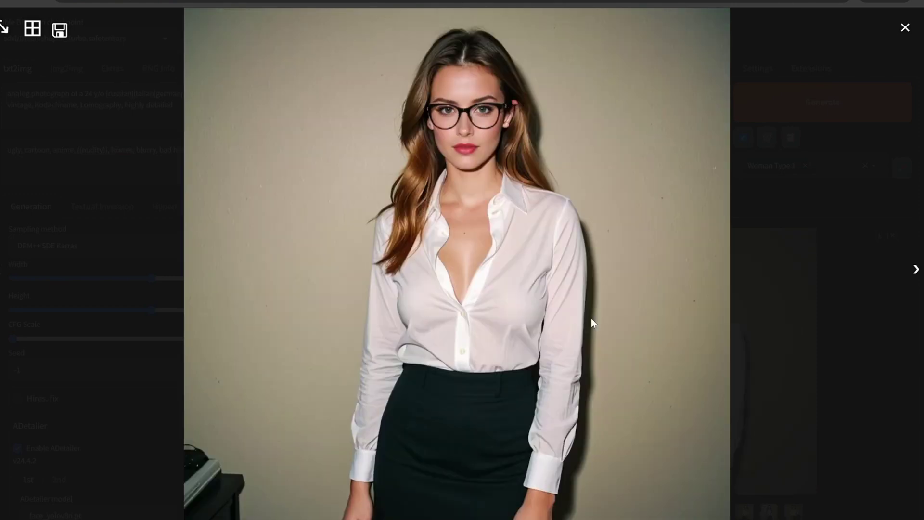
key(Right)
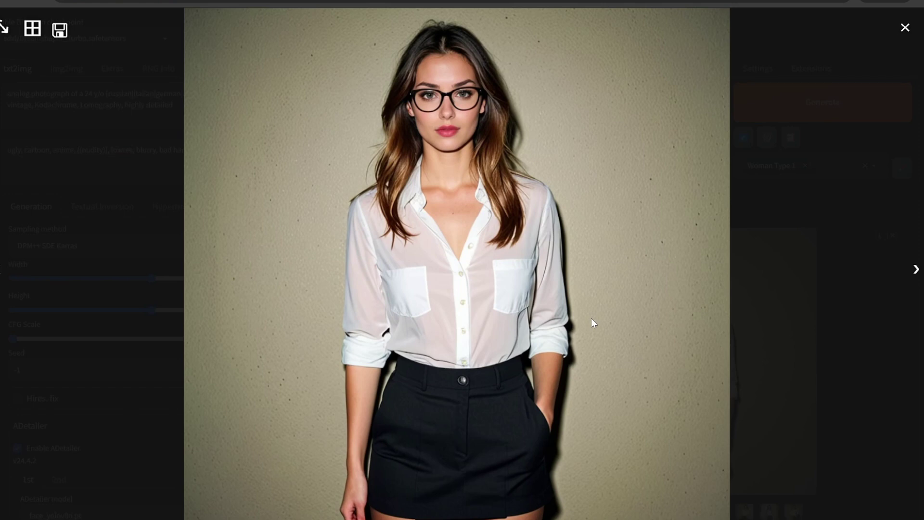
key(Right)
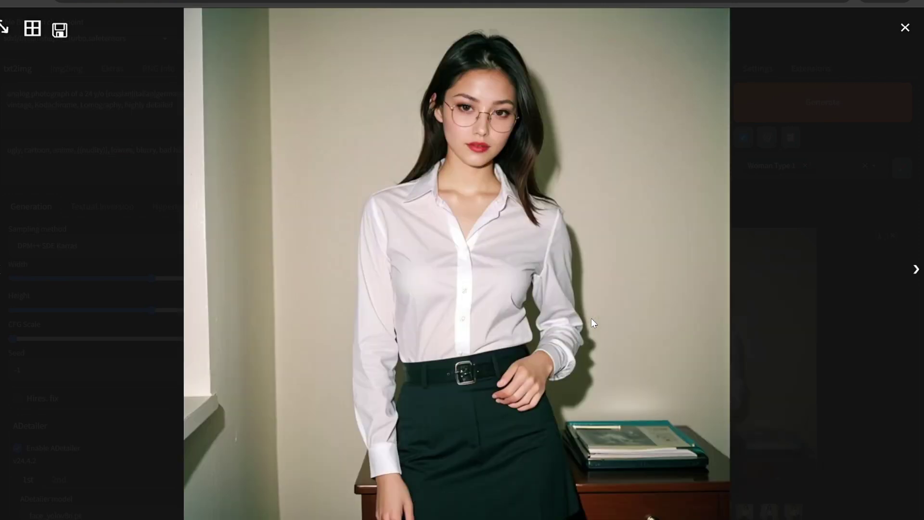
key(Right)
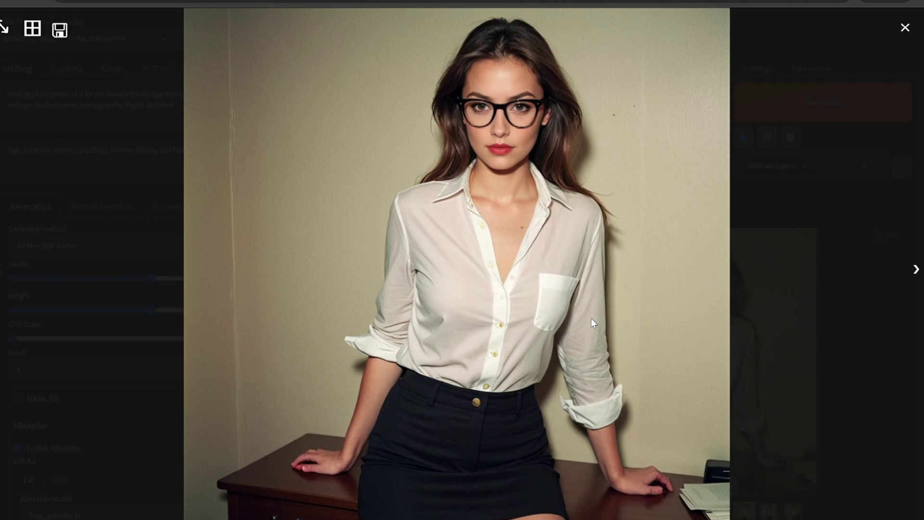
key(Right)
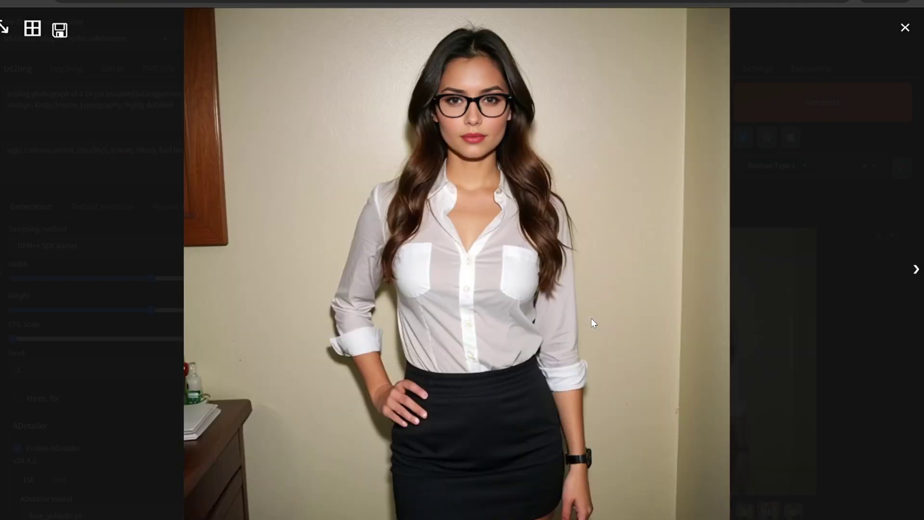
key(Right)
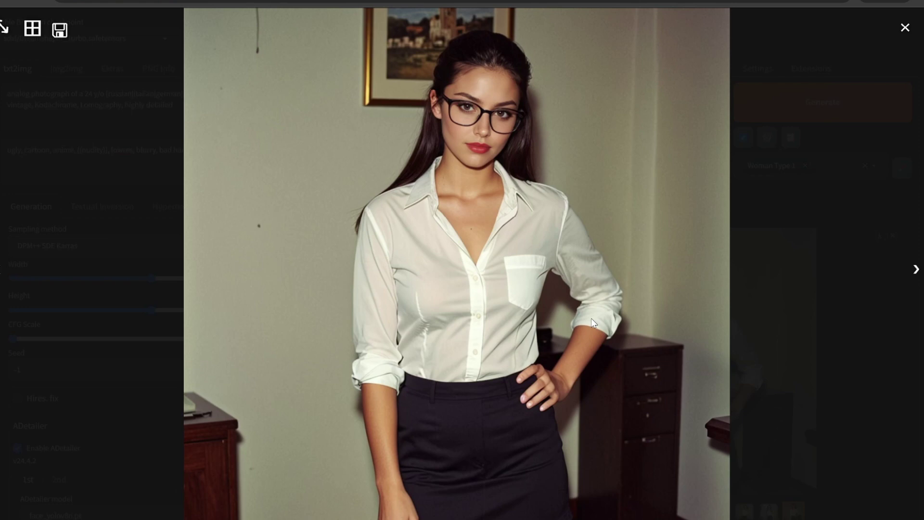
key(Right)
key(Right)
key(Right)
key(Right)
key(Right)
key(Right)
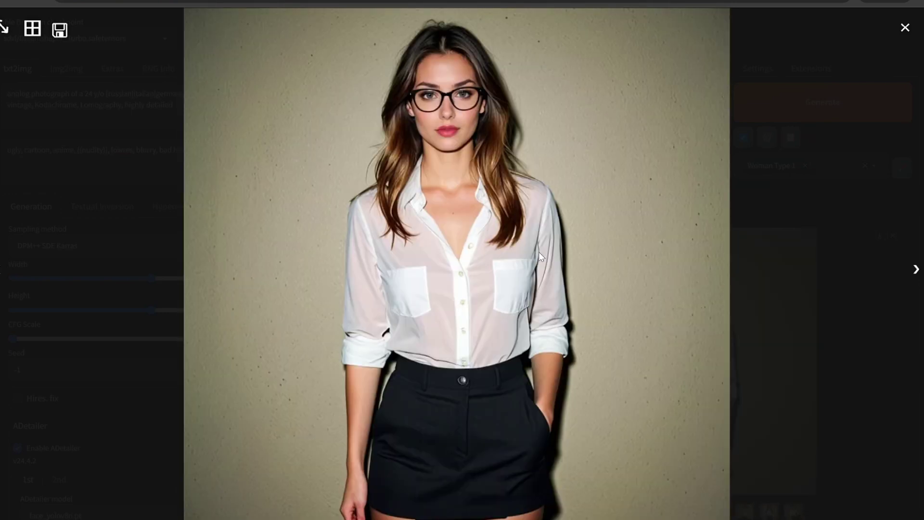
key(Left)
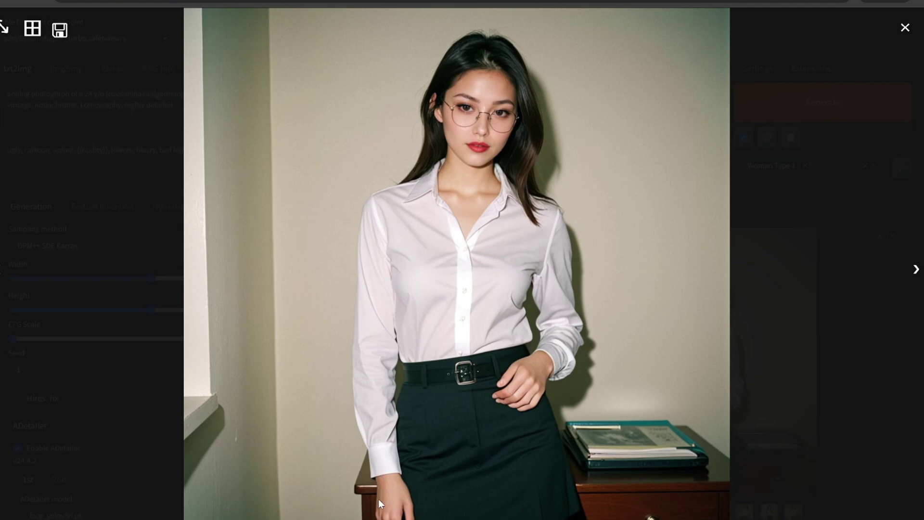
key(Right)
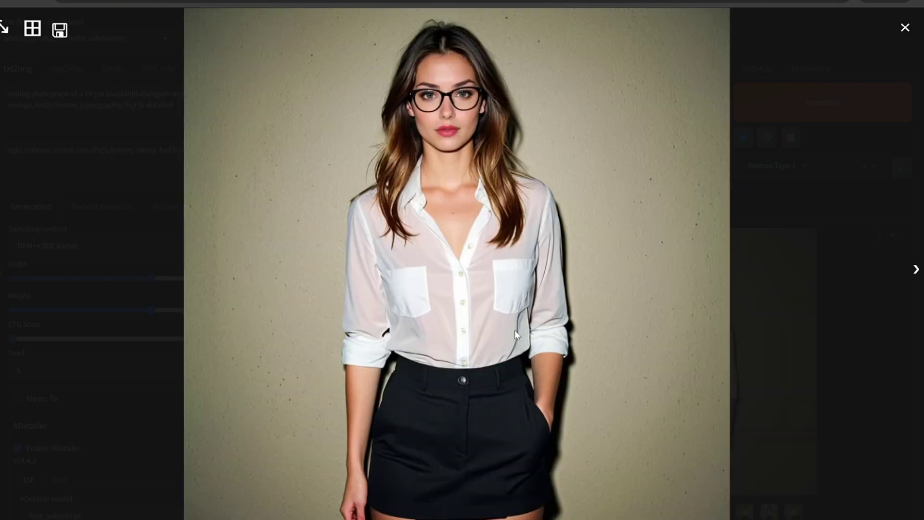
key(Right)
key(Right)
key(Right)
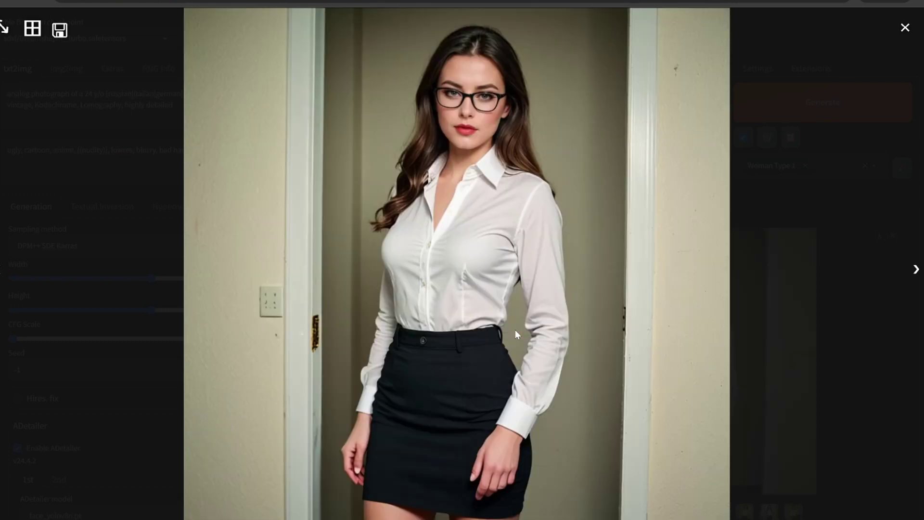
key(Right)
key(Right)
key(Right)
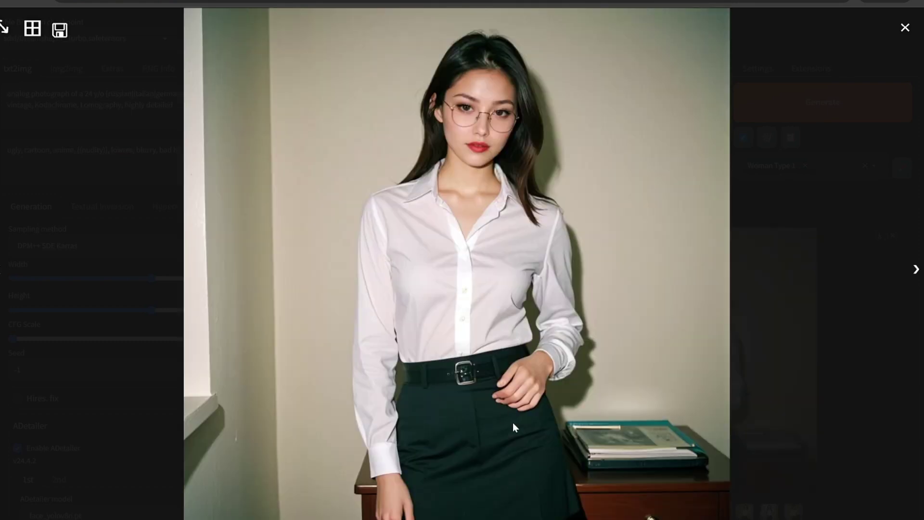
click(906, 30)
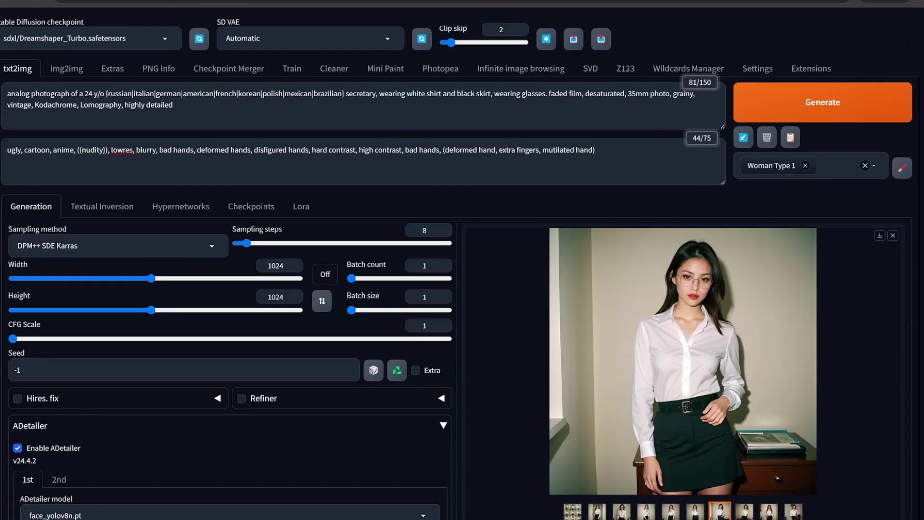
Step: Paste the image of the woman with round wire glasses into img2img and copy it to inpaint
click(66, 68)
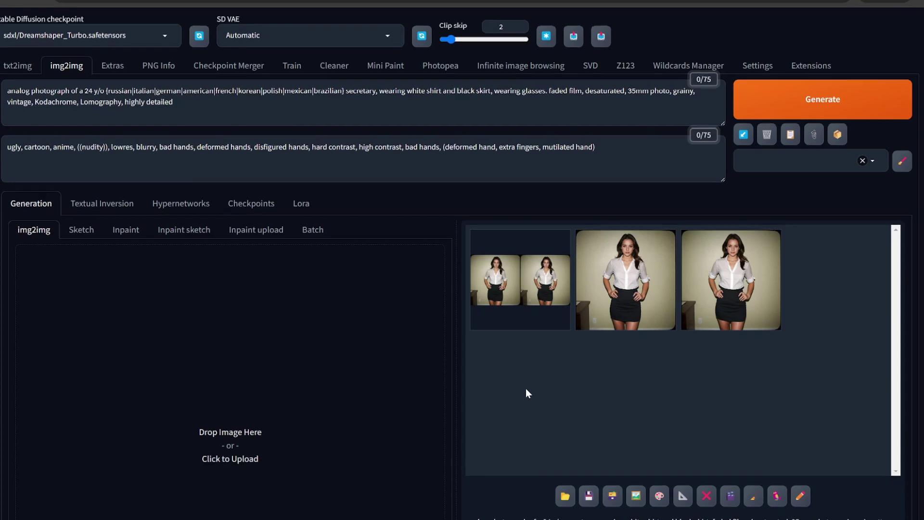
scroll(526, 388, down, 3)
scroll(513, 356, down, 3)
key(ctrl+v)
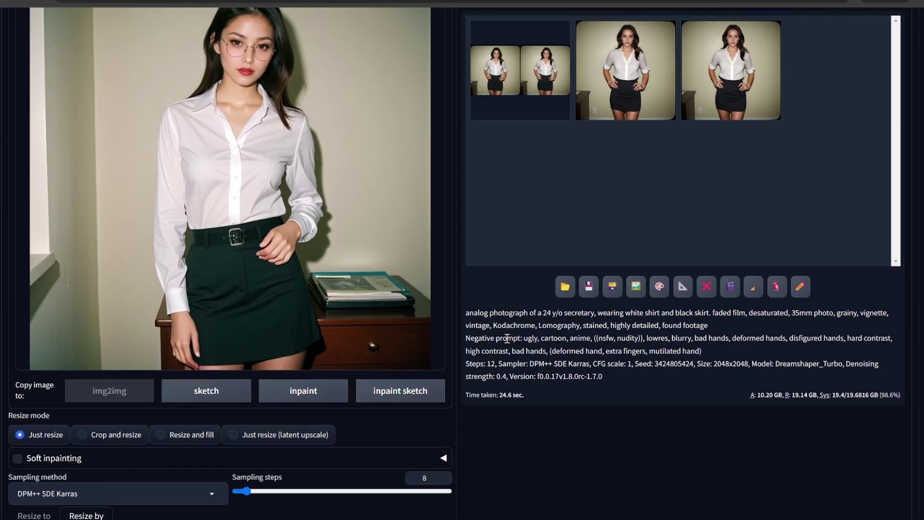
scroll(507, 338, down, 2)
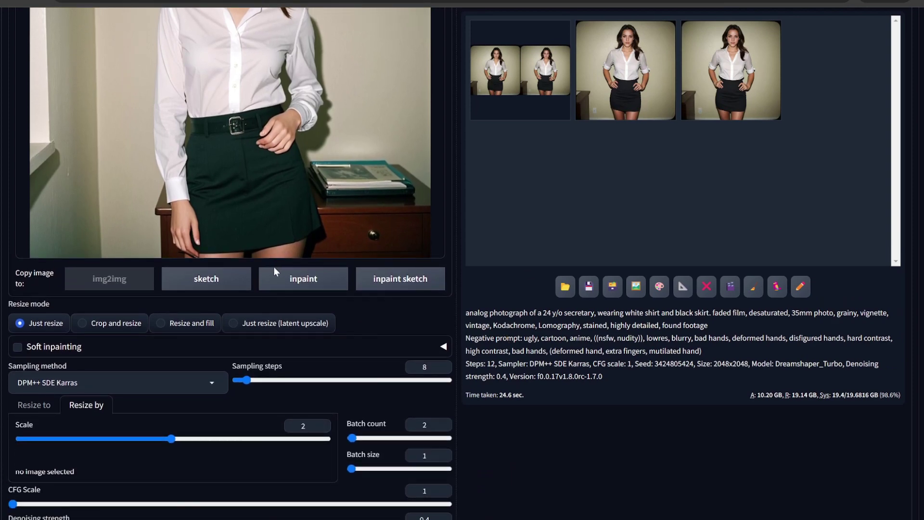
click(320, 288)
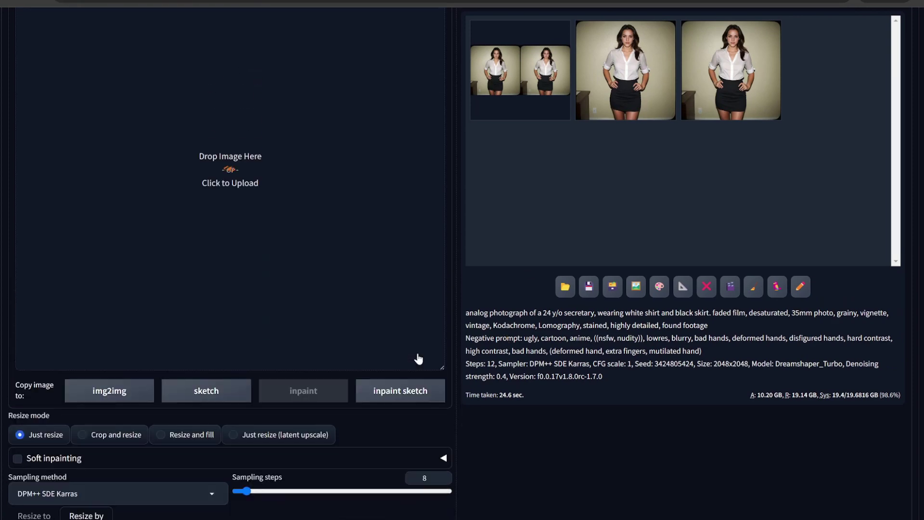
scroll(417, 359, up, 2)
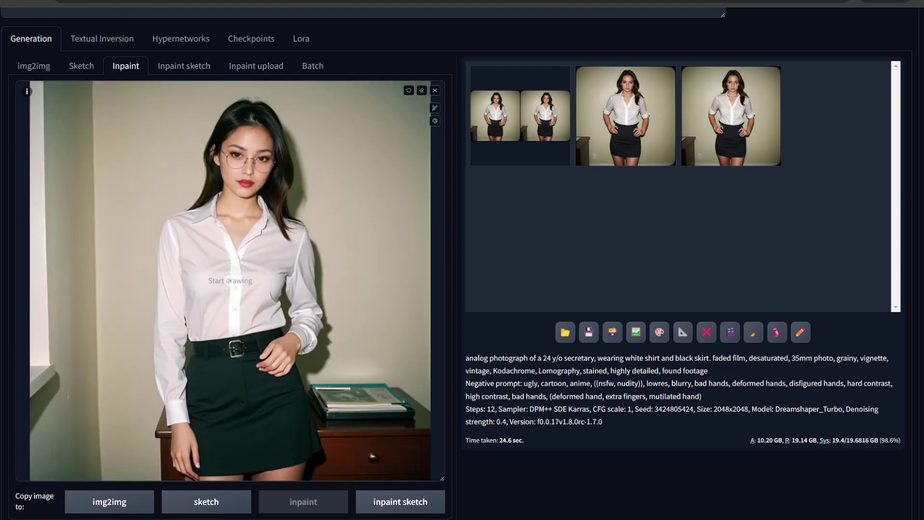
Step: Try masking the hand at the waist in the inpaint image, and undo the stroke
scroll(380, 342, down, 2)
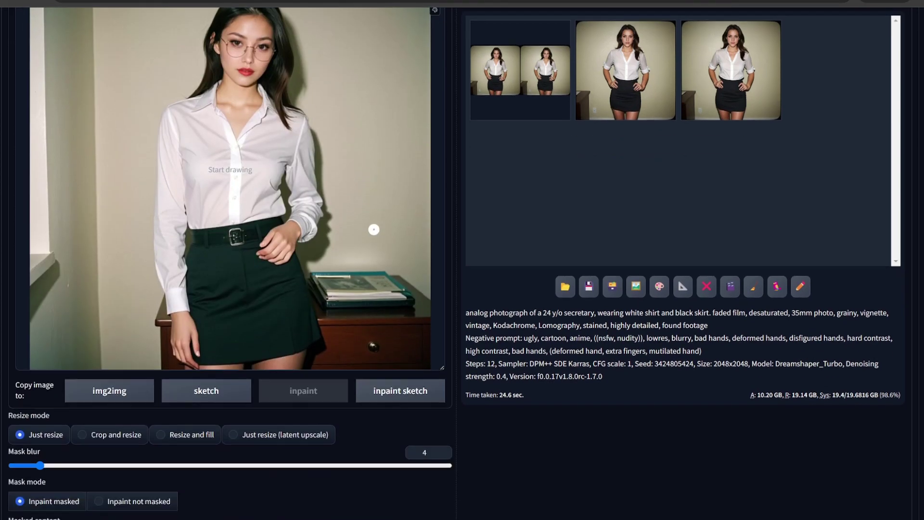
mouse_move(283, 224)
mouse_down()
mouse_move(261, 254)
mouse_move(288, 260)
mouse_move(294, 239)
mouse_move(282, 226)
mouse_move(257, 259)
mouse_move(292, 267)
mouse_move(280, 237)
mouse_move(270, 254)
mouse_move(284, 238)
mouse_move(288, 257)
mouse_move(275, 262)
mouse_move(294, 250)
mouse_up()
scroll(378, 219, up, 2)
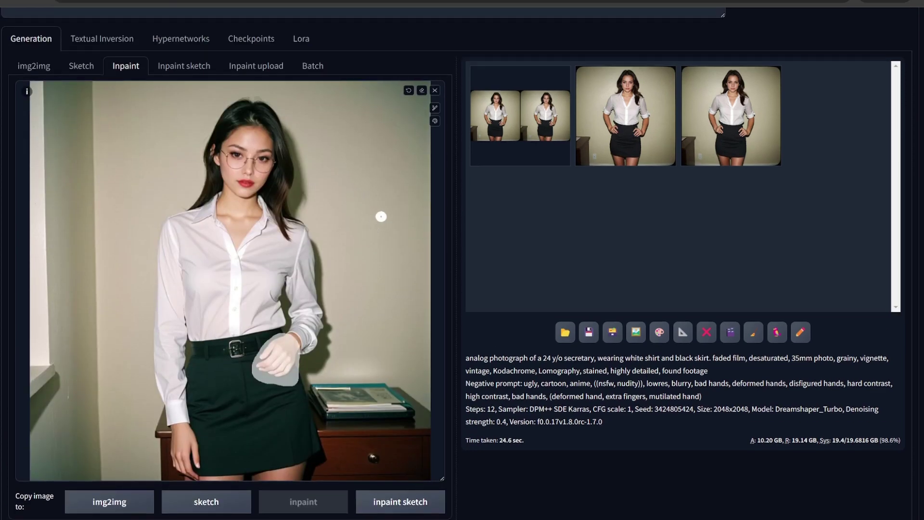
click(408, 90)
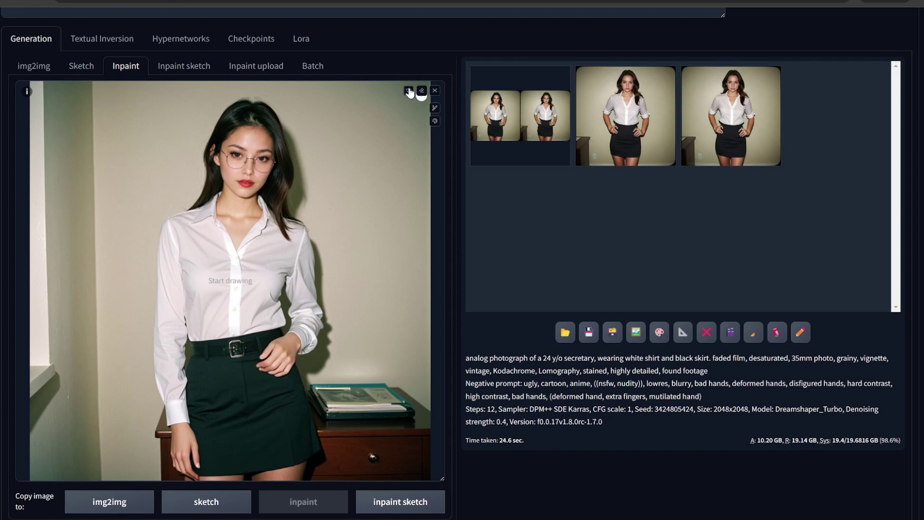
Step: Paint the inpaint mask over the hand at the waist and the fingers of the lowered hand
mouse_move(277, 337)
mouse_down()
mouse_move(260, 362)
mouse_move(275, 375)
mouse_move(287, 366)
mouse_move(284, 340)
mouse_move(257, 369)
mouse_move(277, 378)
mouse_move(284, 351)
mouse_move(268, 369)
mouse_move(288, 359)
mouse_move(285, 372)
mouse_move(288, 357)
mouse_move(278, 370)
mouse_move(282, 361)
mouse_up()
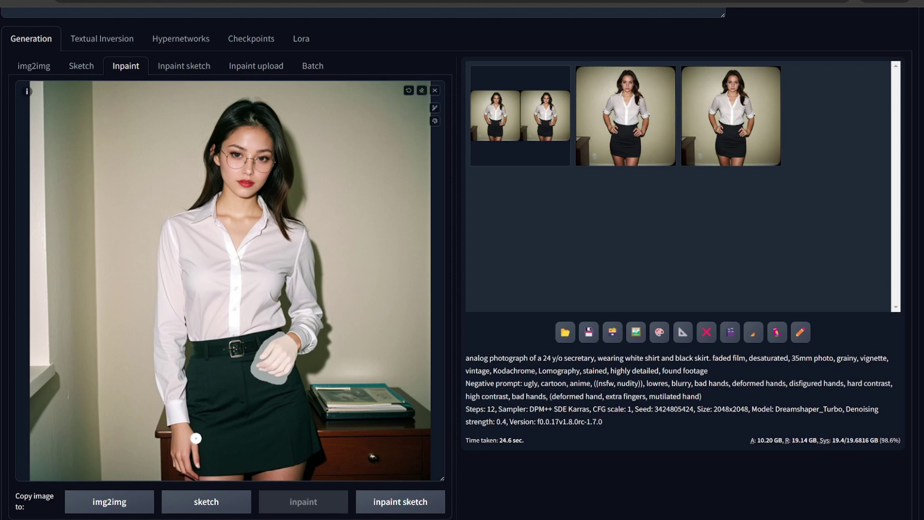
scroll(202, 428, down, 1)
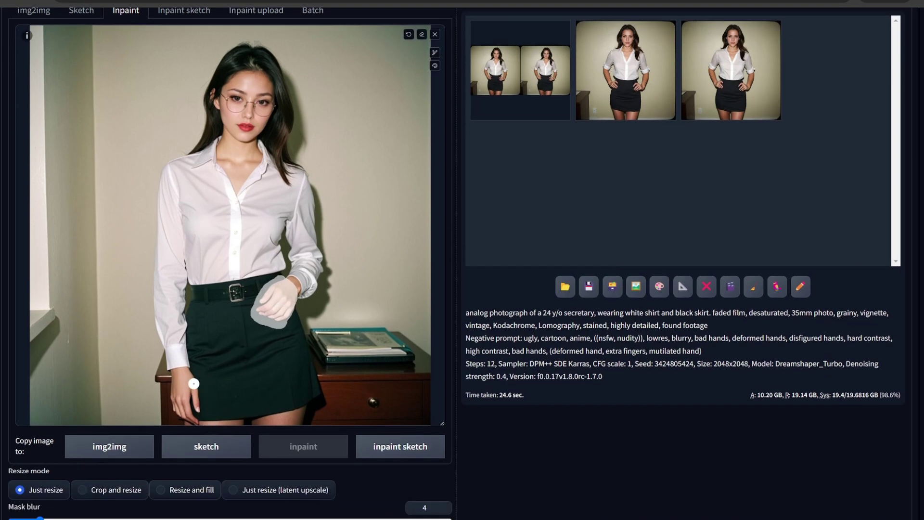
mouse_move(192, 379)
mouse_down()
mouse_move(193, 419)
mouse_move(174, 396)
mouse_move(191, 378)
mouse_move(182, 402)
mouse_move(187, 409)
mouse_move(190, 380)
mouse_move(197, 401)
mouse_move(184, 383)
mouse_move(171, 406)
mouse_move(195, 421)
mouse_move(196, 394)
mouse_up()
scroll(330, 324, up, 5)
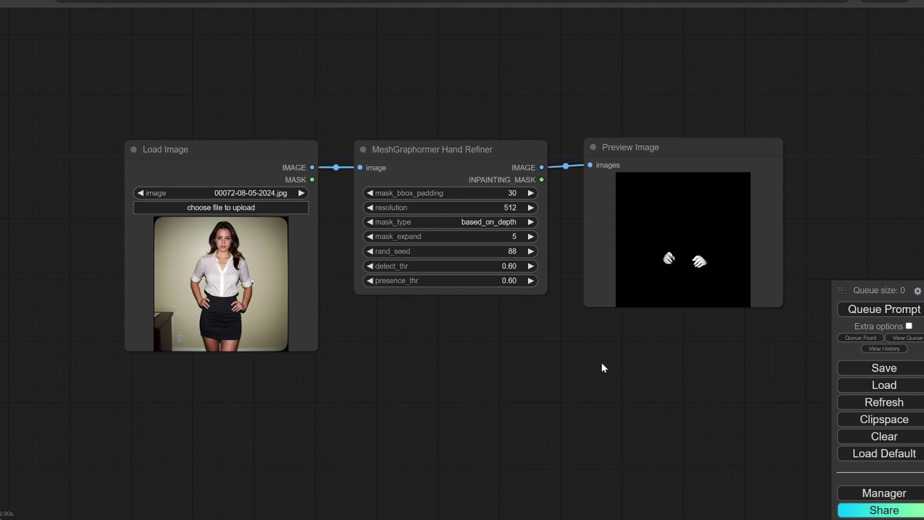
scroll(541, 358, up, 1)
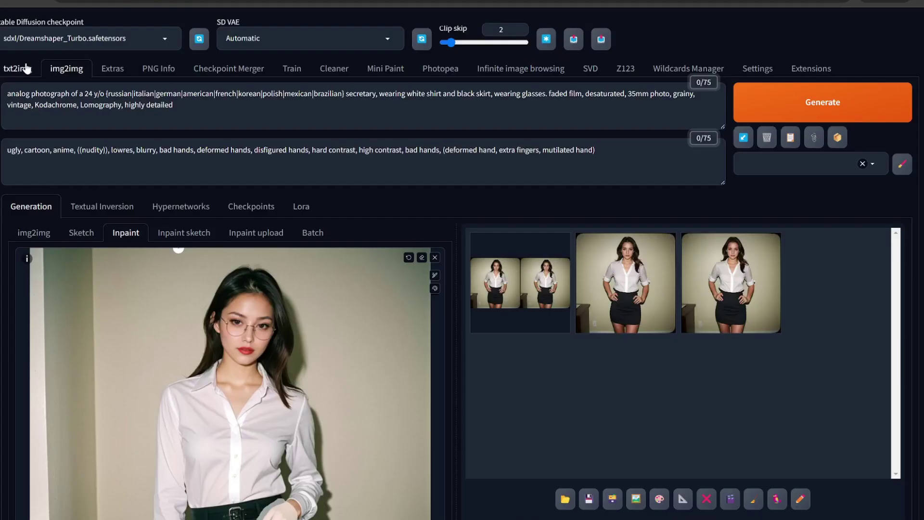
Step: Bring the txt2img image of the woman with round wire glasses into the Load Image node in ComfyUI
click(22, 65)
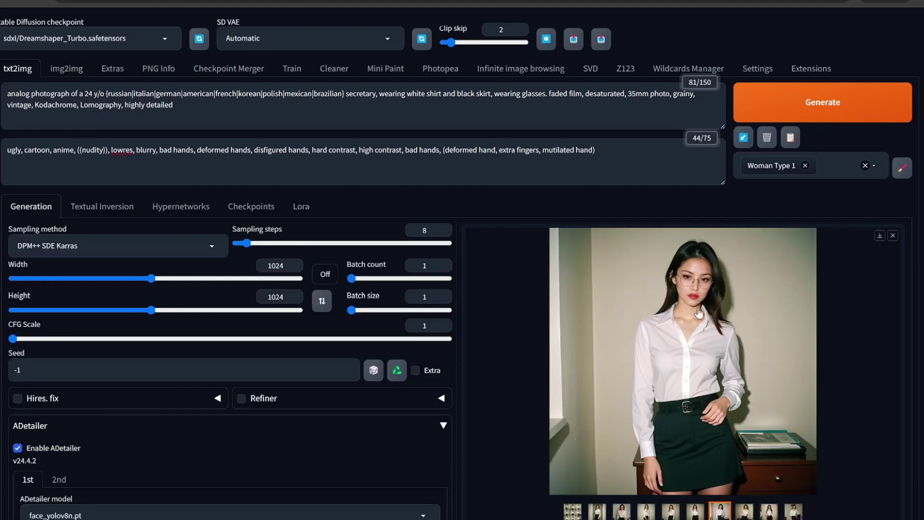
drag(699, 314, 549, 147)
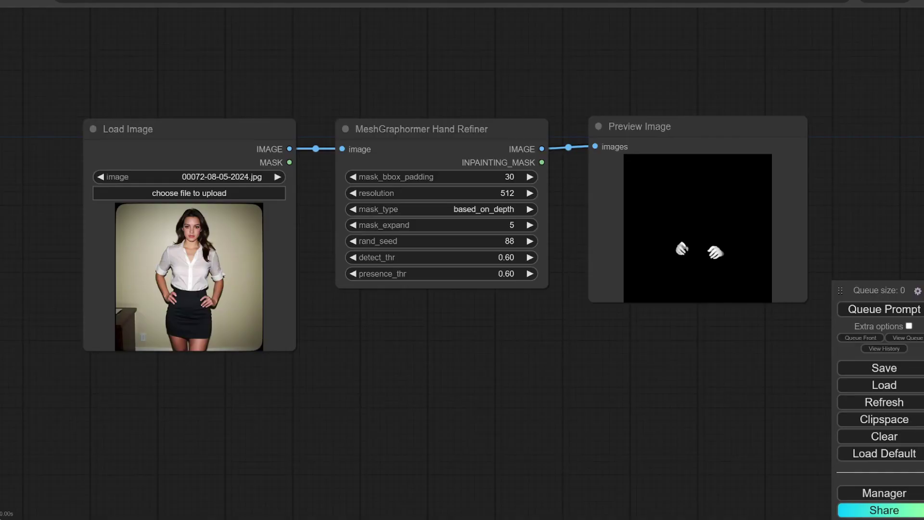
drag(222, 240, 215, 248)
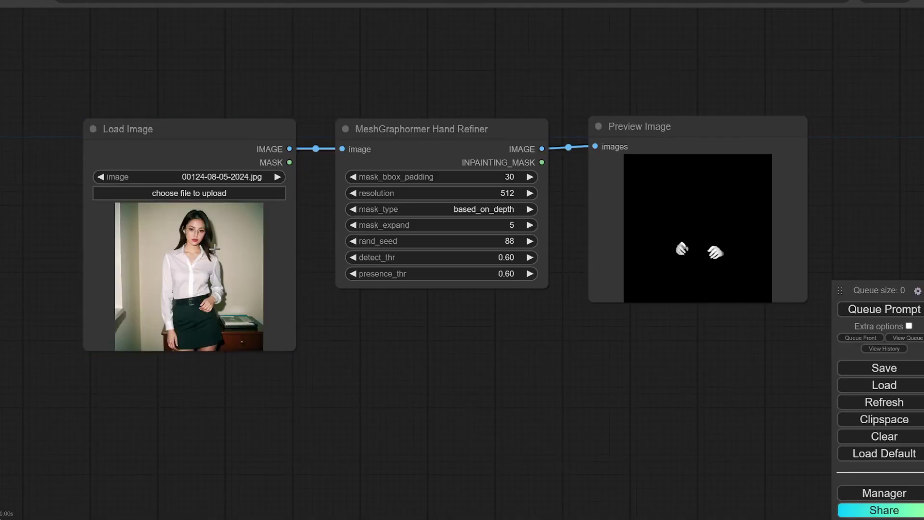
Step: Run the MeshGraphormer Hand Refiner workflow and copy the hand depth map from the Preview Image node
click(905, 311)
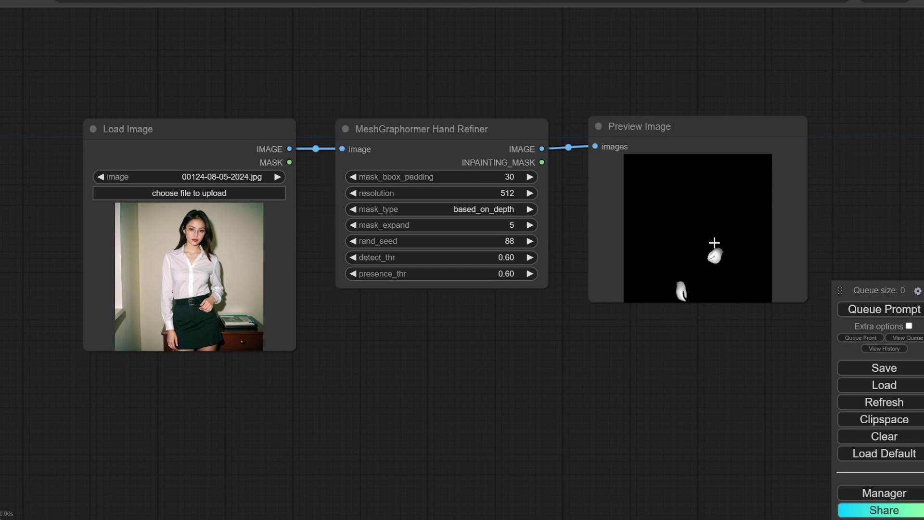
right_click(701, 195)
click(724, 203)
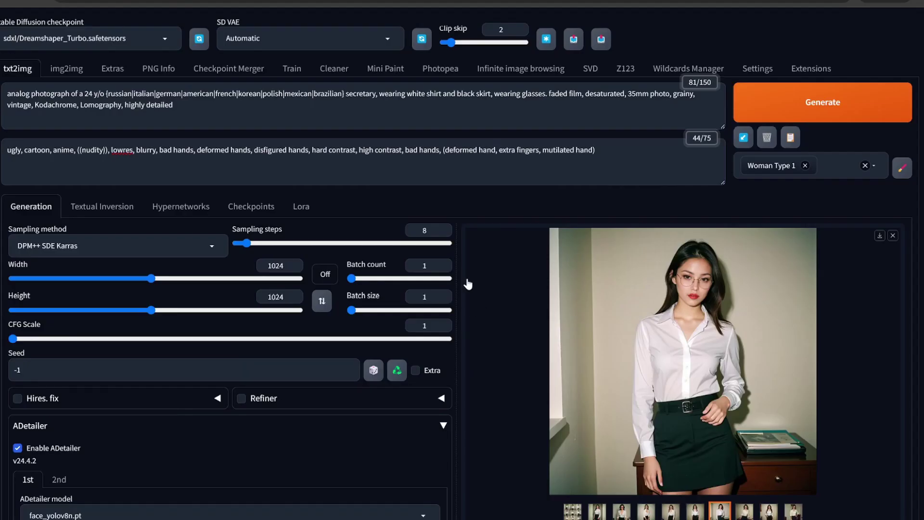
Step: Return to the masked img2img inpaint image in the Stable Diffusion web UI and set sampling steps to 10 and resize scale to 1
click(66, 71)
scroll(439, 409, down, 5)
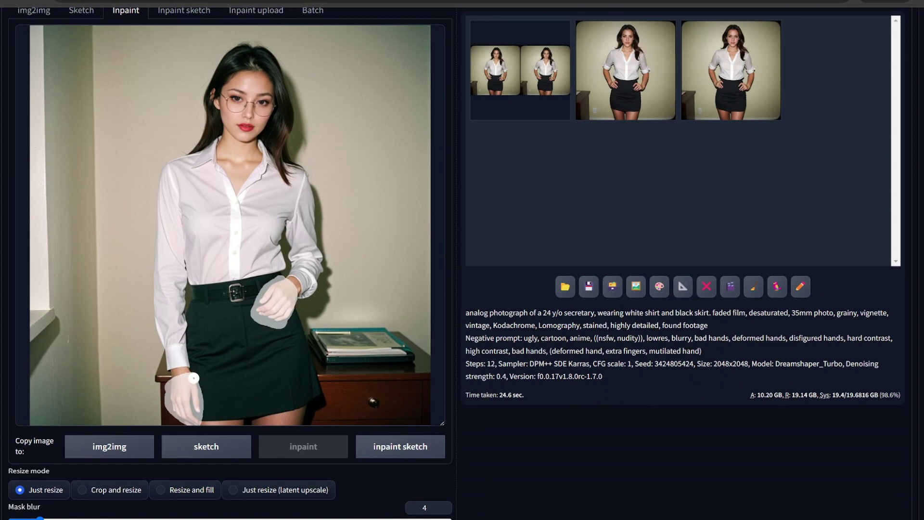
scroll(434, 371, down, 5)
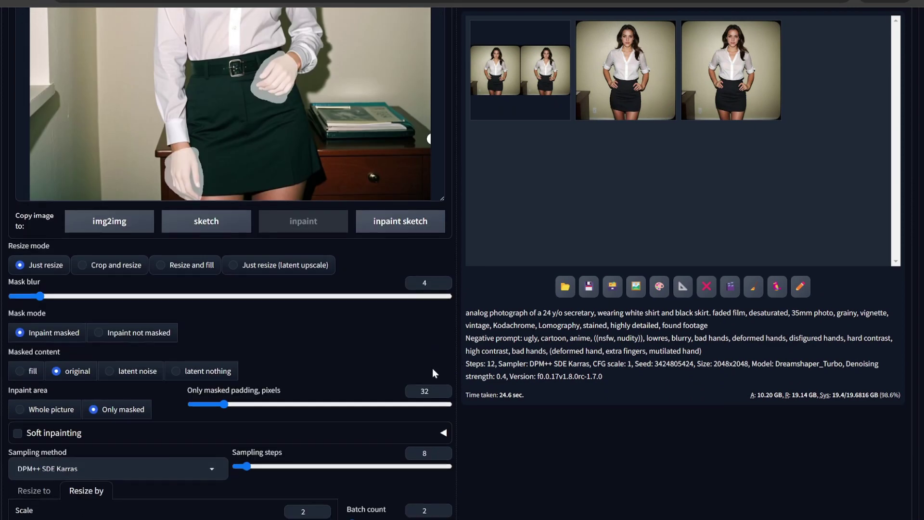
scroll(432, 369, down, 4)
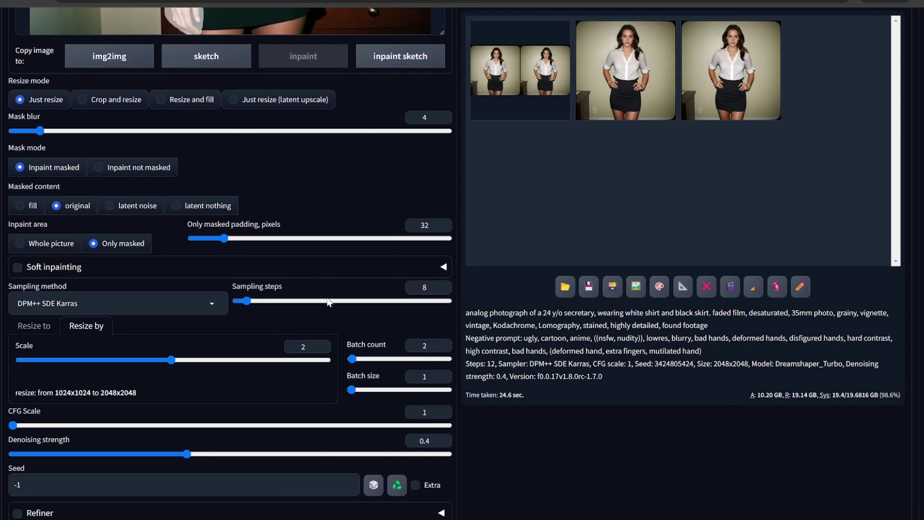
click(249, 300)
drag(250, 301, 250, 300)
text(1)
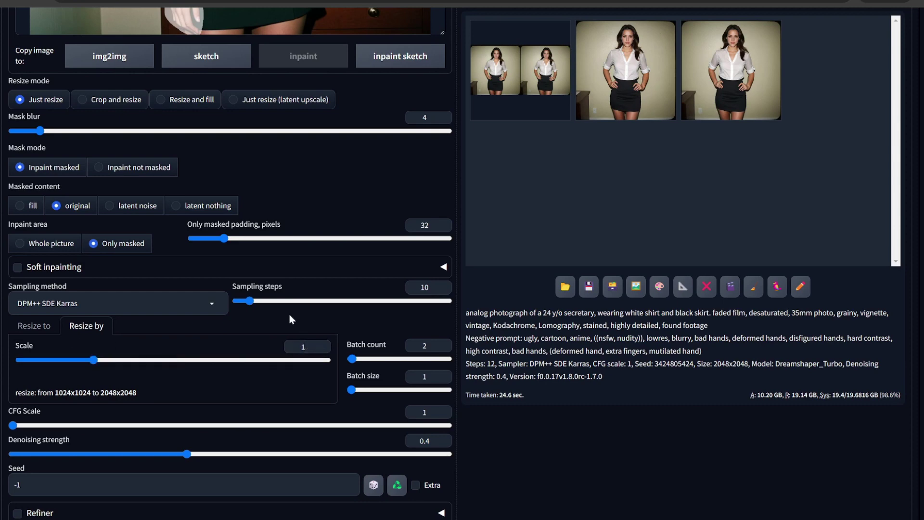
Step: Set the inpaint batch count to 10 and the denoising strength to 0.55
scroll(291, 319, down, 2)
double_click(422, 235)
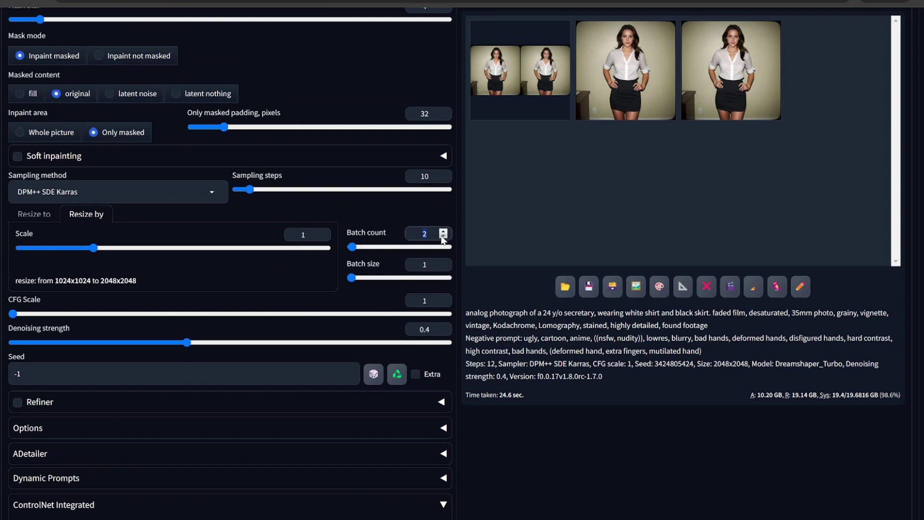
text(10)
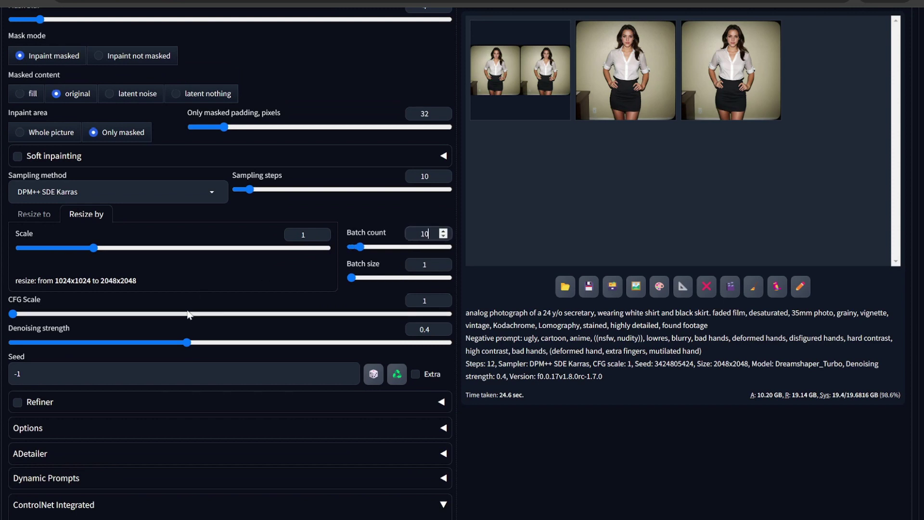
scroll(331, 313, down, 1)
drag(187, 286, 240, 286)
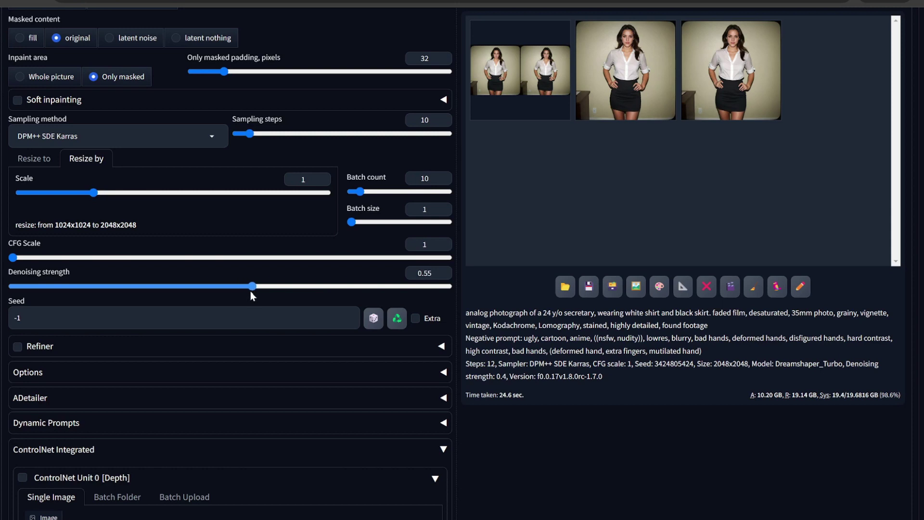
Step: Set the inpaint area to Whole picture
scroll(269, 353, up, 2)
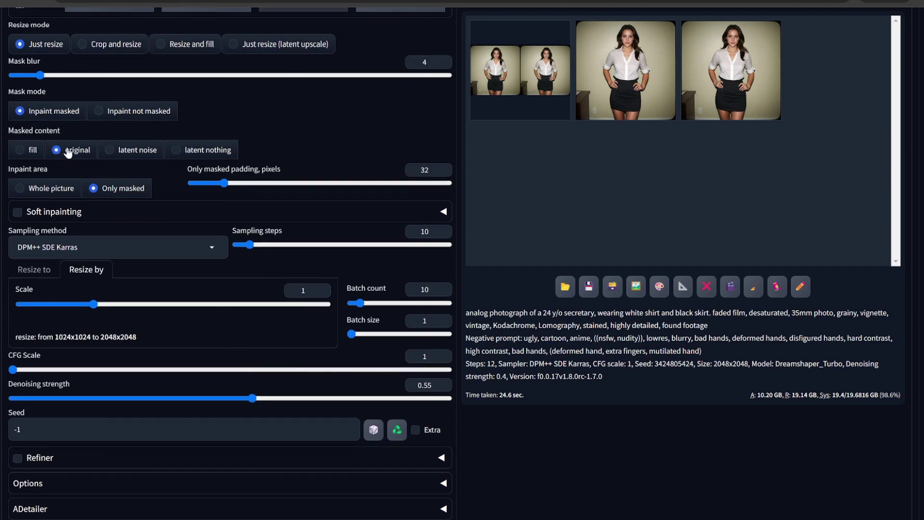
click(60, 195)
scroll(211, 251, up, 6)
scroll(284, 234, up, 3)
scroll(280, 214, down, 13)
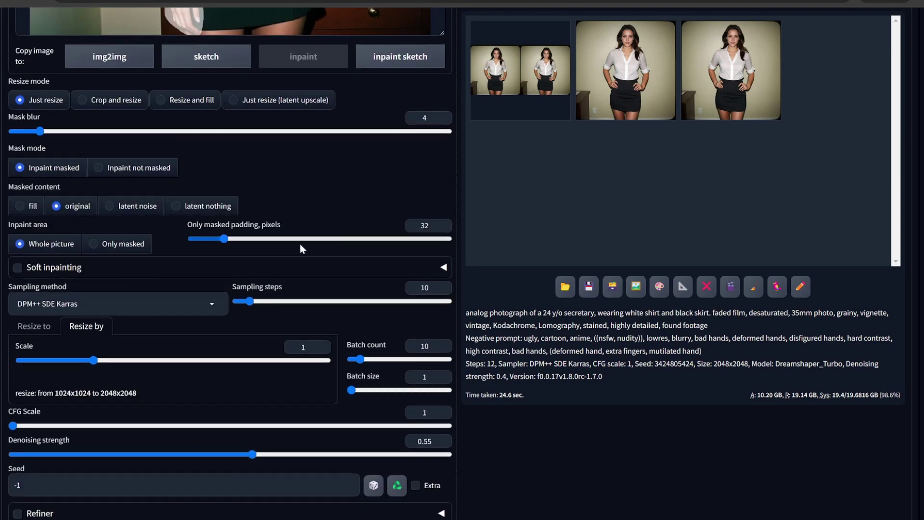
Step: Review the masked image, the generation settings and the options of ControlNet Unit 0
scroll(304, 259, down, 4)
scroll(304, 259, up, 6)
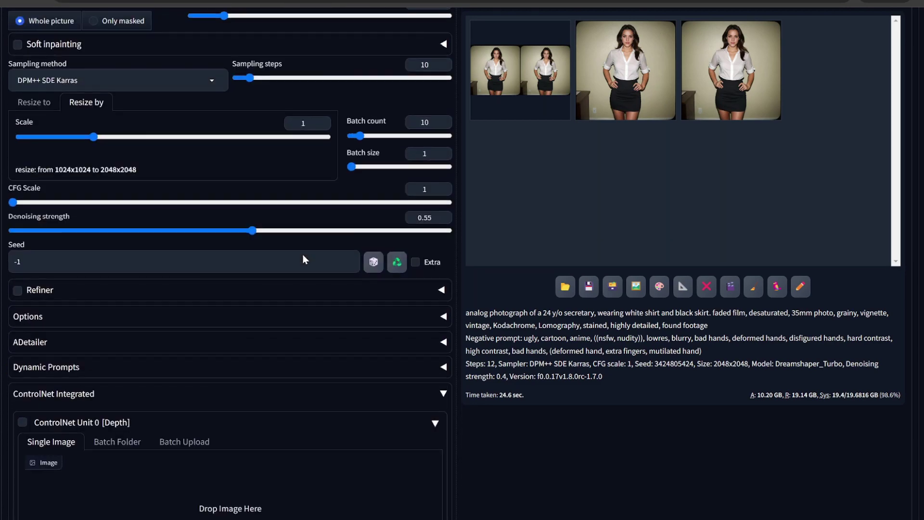
scroll(304, 259, down, 3)
scroll(303, 259, down, 2)
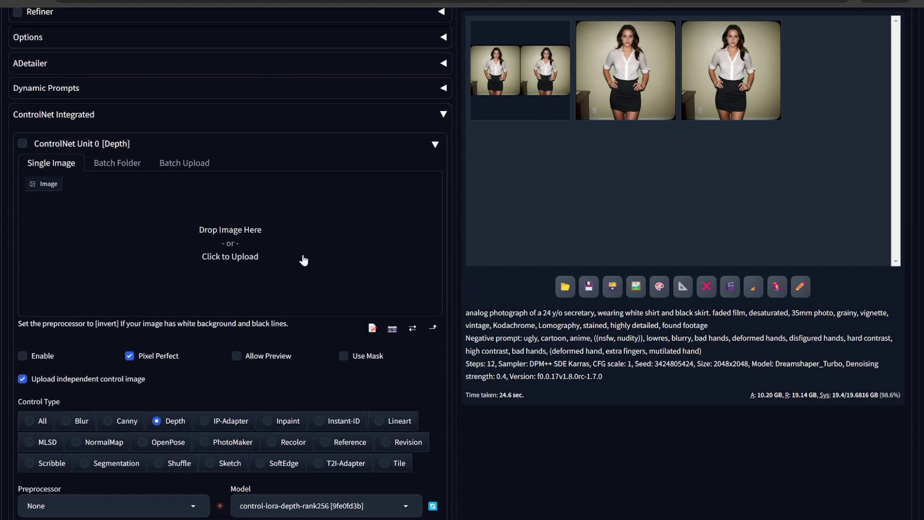
scroll(303, 260, up, 15)
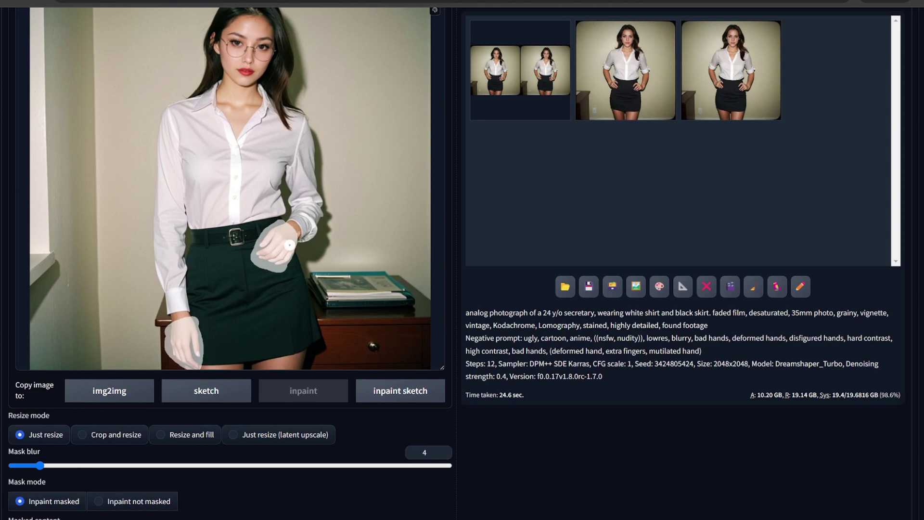
scroll(295, 276, down, 12)
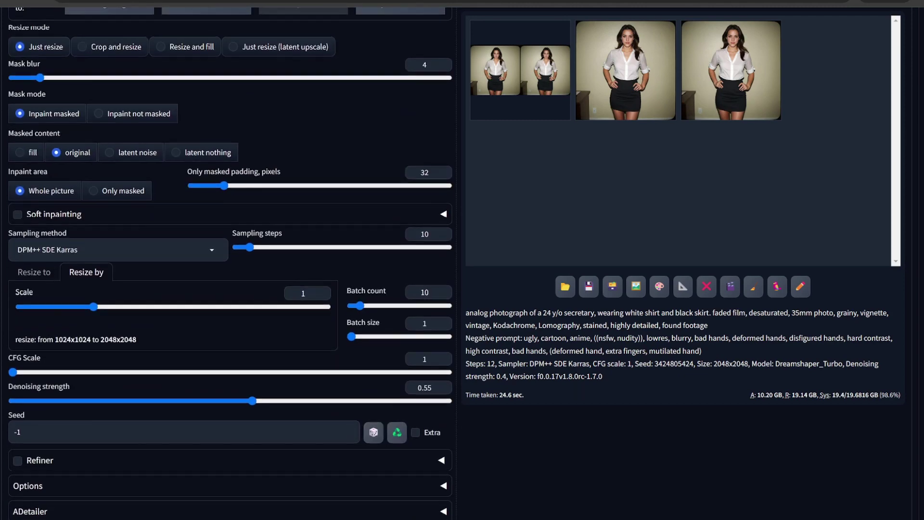
scroll(215, 306, down, 9)
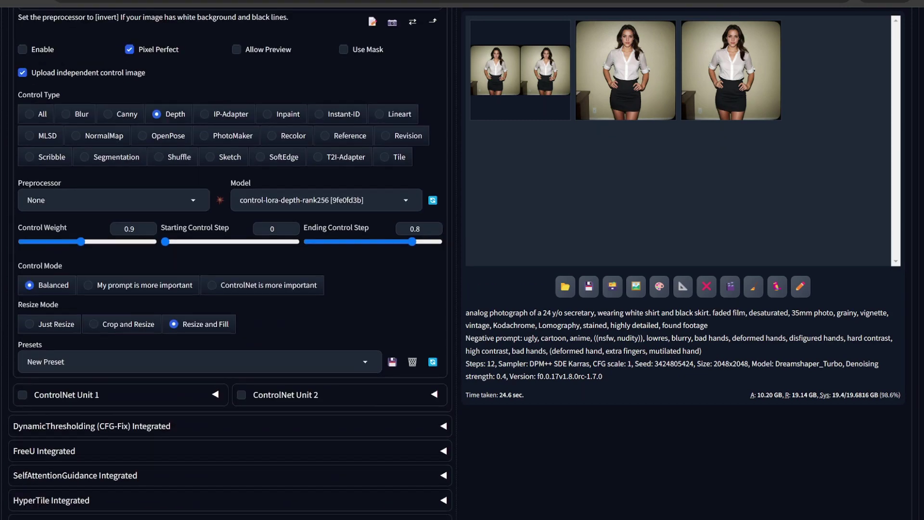
scroll(215, 306, up, 8)
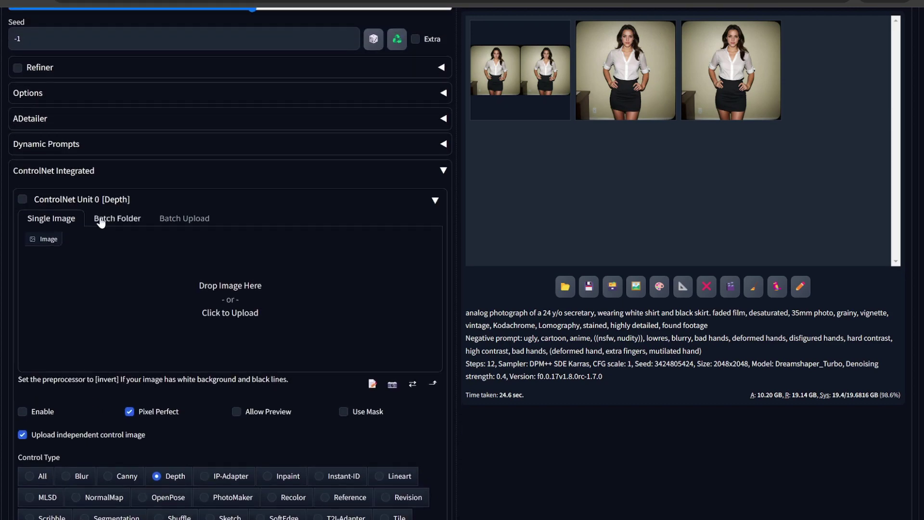
Step: Enable ControlNet Unit 0 with the Depth type and paste the copied hand depth map as its control image
click(114, 170)
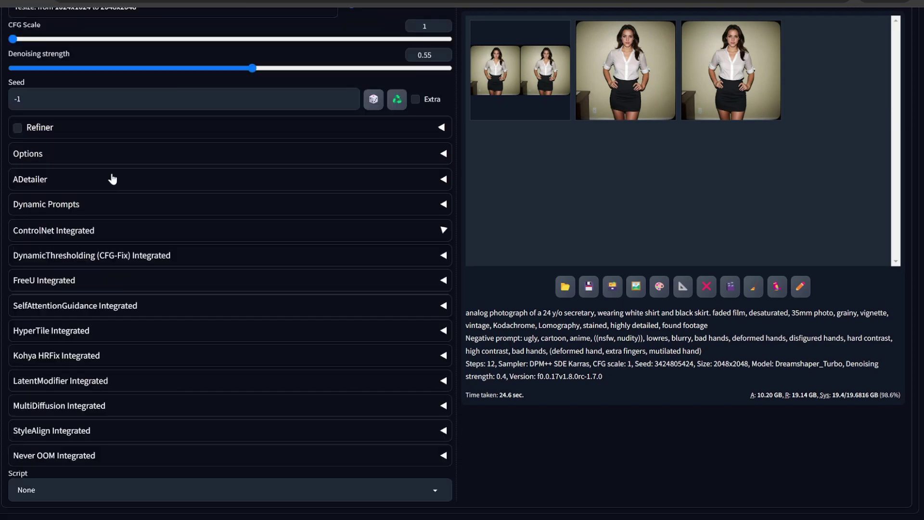
click(80, 231)
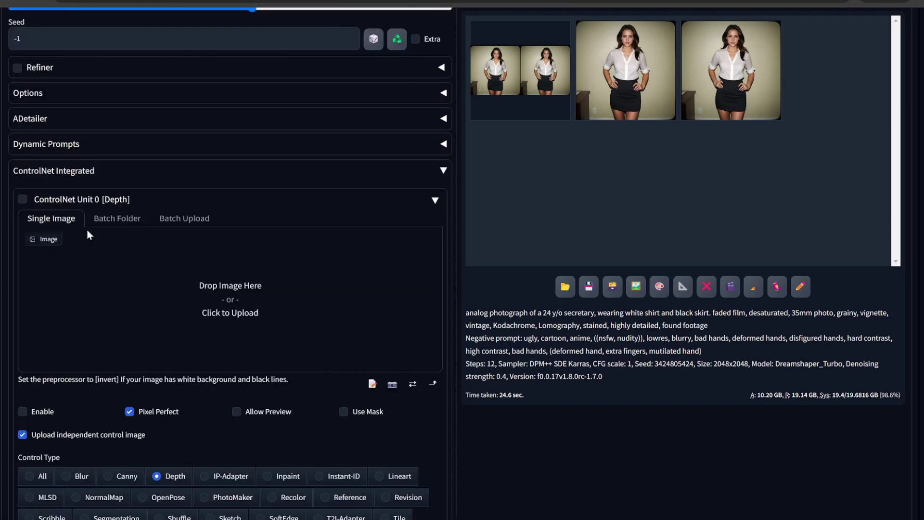
click(38, 414)
click(170, 302)
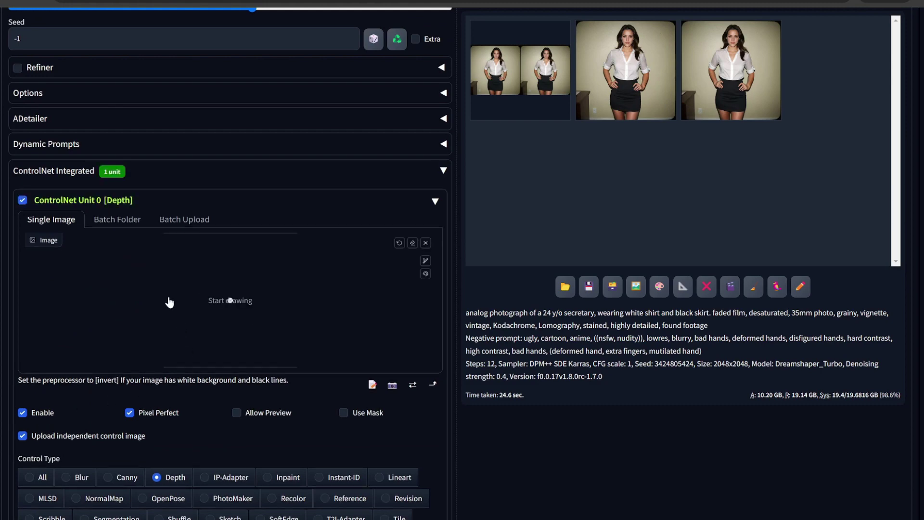
scroll(226, 294, down, 5)
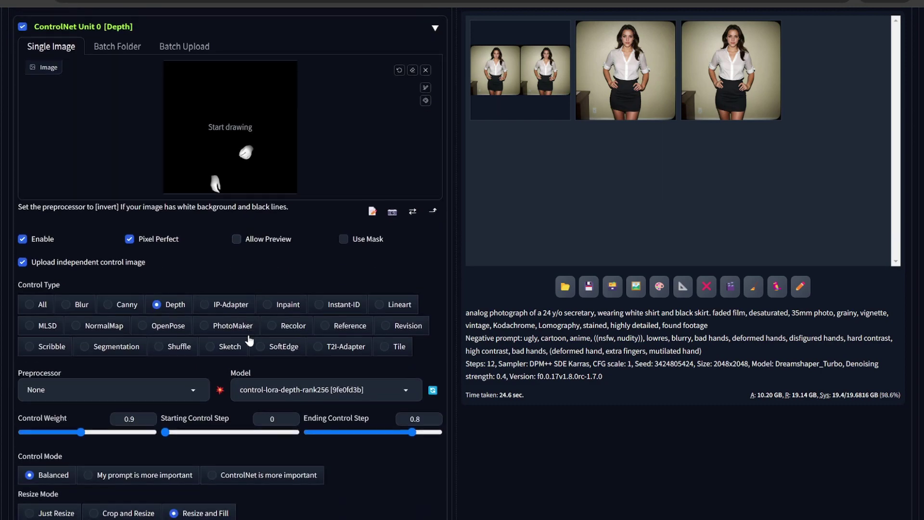
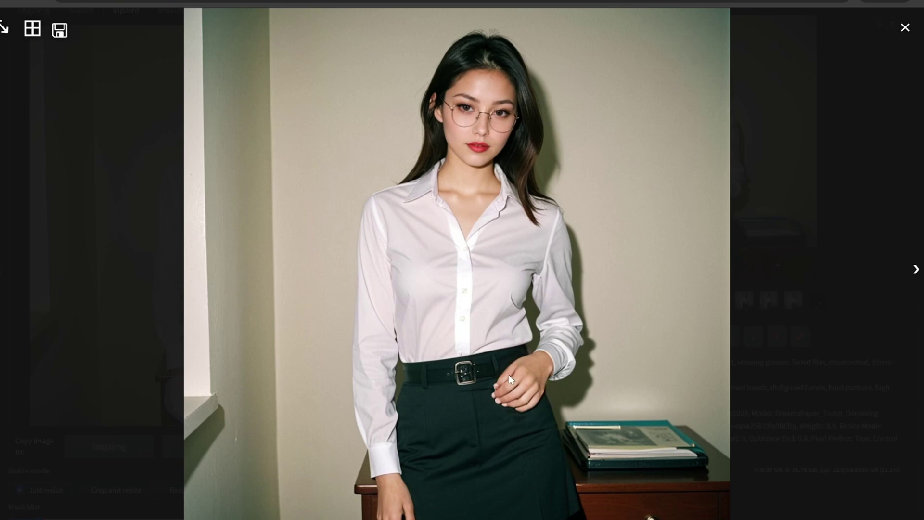
Step: Close the full-size result, set the denoising strength to 0.45 and generate the inpaint batch again
click(904, 27)
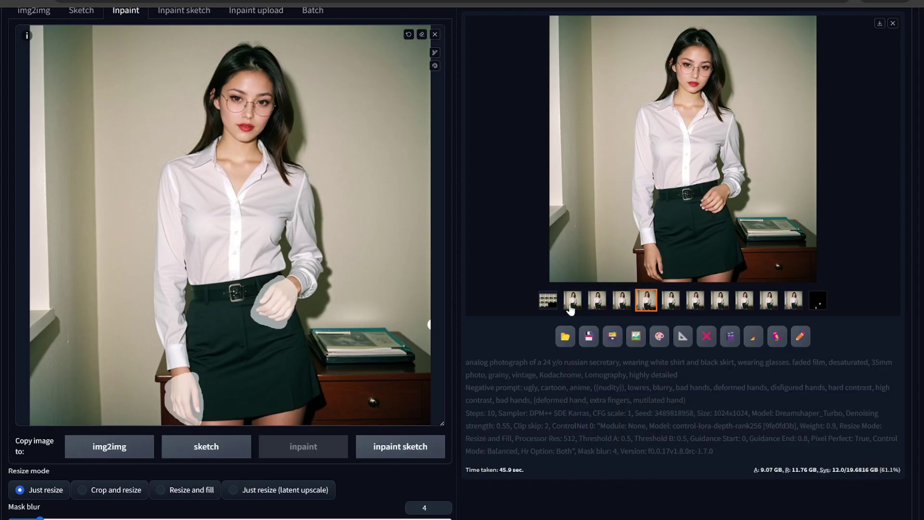
scroll(558, 333, down, 5)
scroll(558, 333, down, 3)
drag(252, 398, 226, 400)
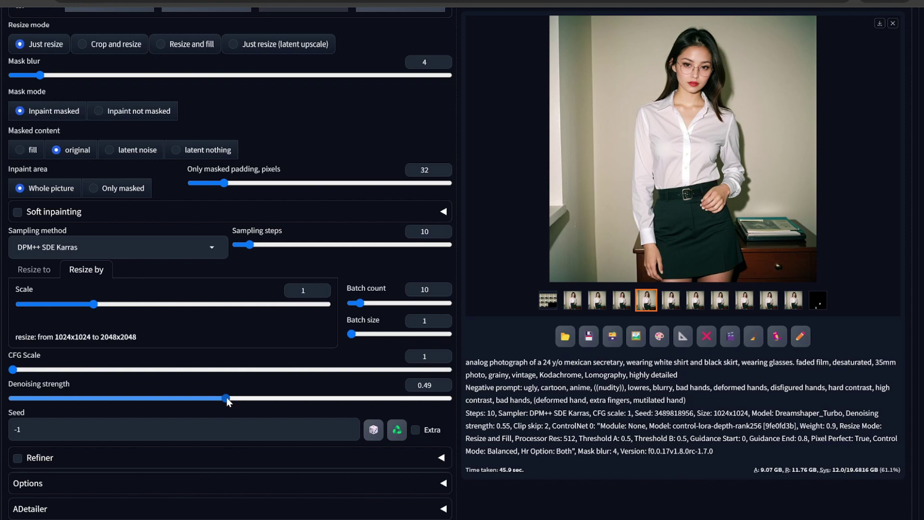
drag(227, 401, 214, 401)
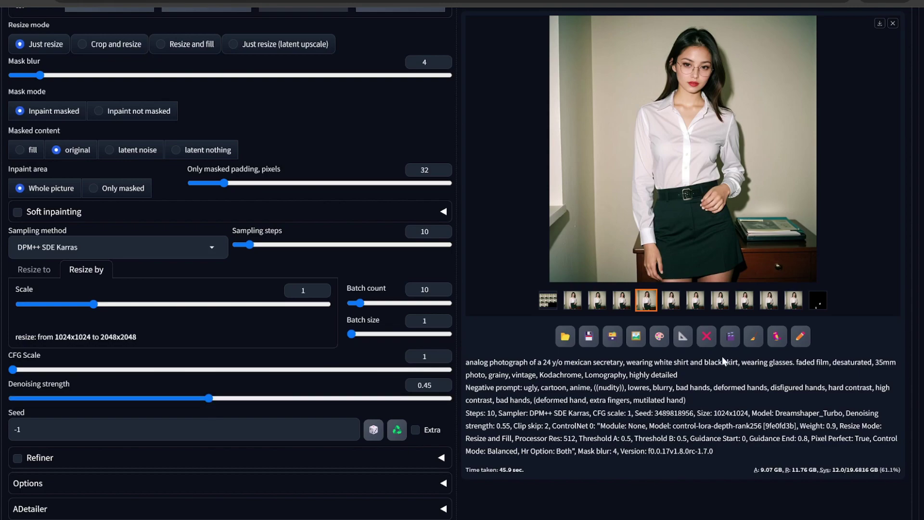
scroll(722, 356, up, 10)
click(840, 115)
Step: Inspect the hands in the new inpaint results at full size and send the fifth result to img2img
scroll(558, 348, down, 4)
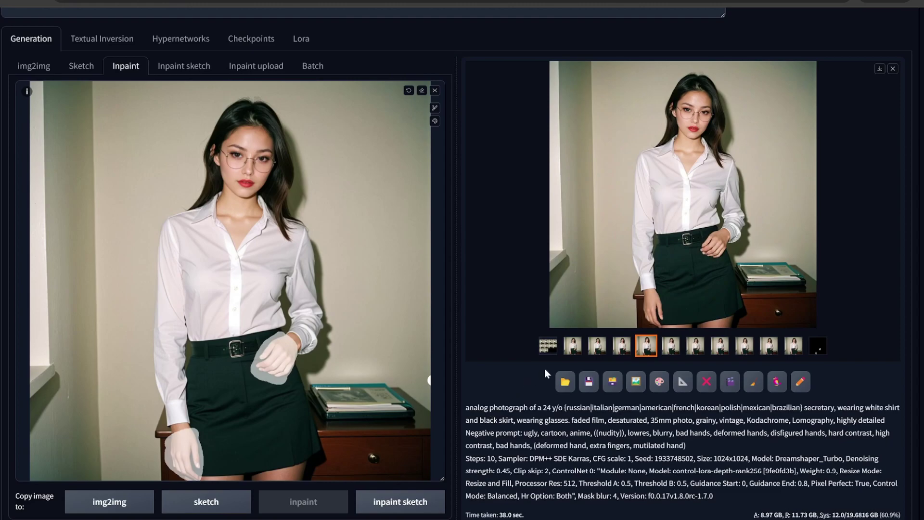
click(572, 345)
click(654, 259)
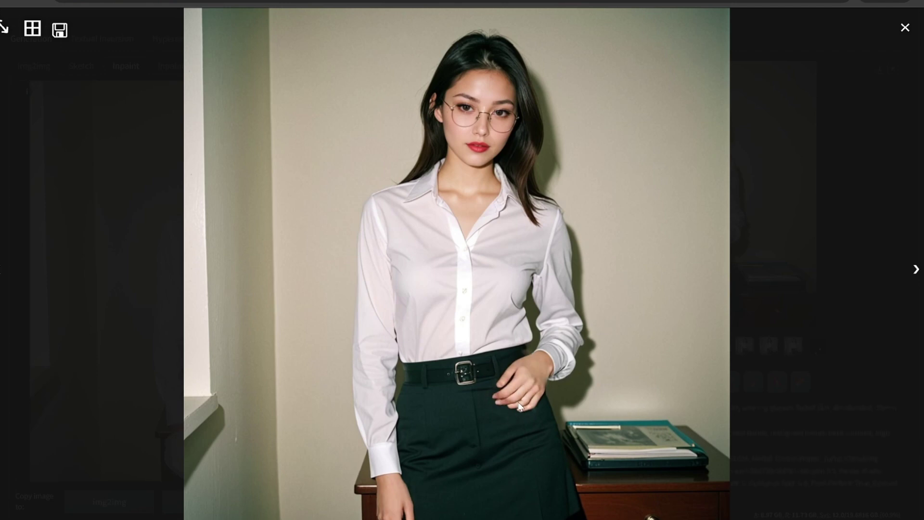
click(904, 28)
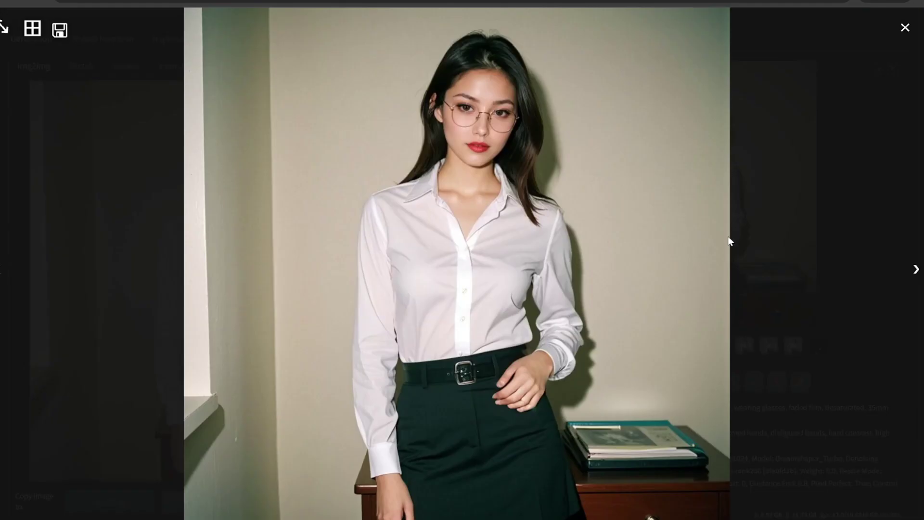
click(731, 229)
click(849, 114)
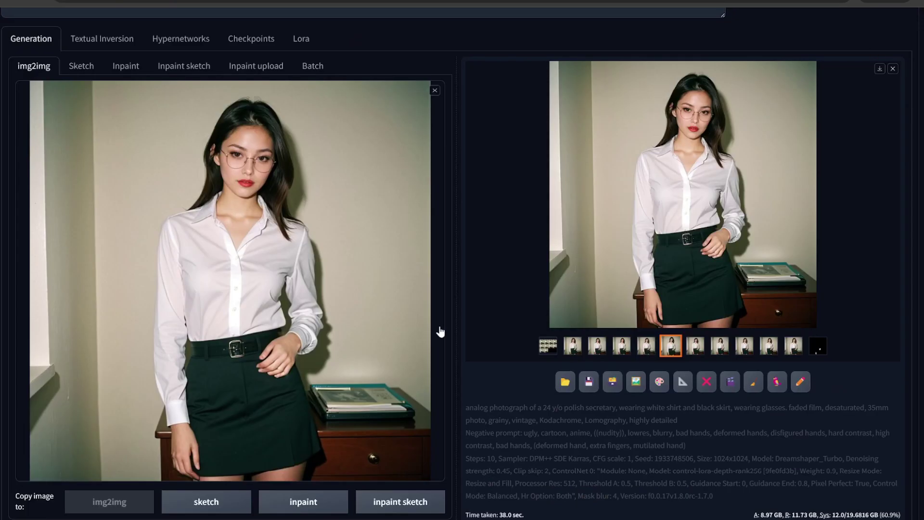
Step: Set the img2img denoising strength to 0.38 and the resize scale to 2
scroll(452, 327, down, 5)
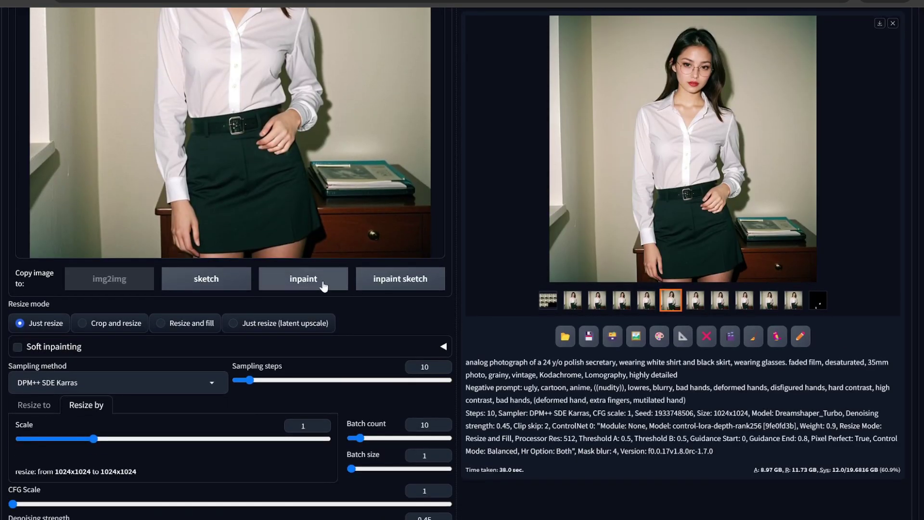
scroll(151, 289, down, 4)
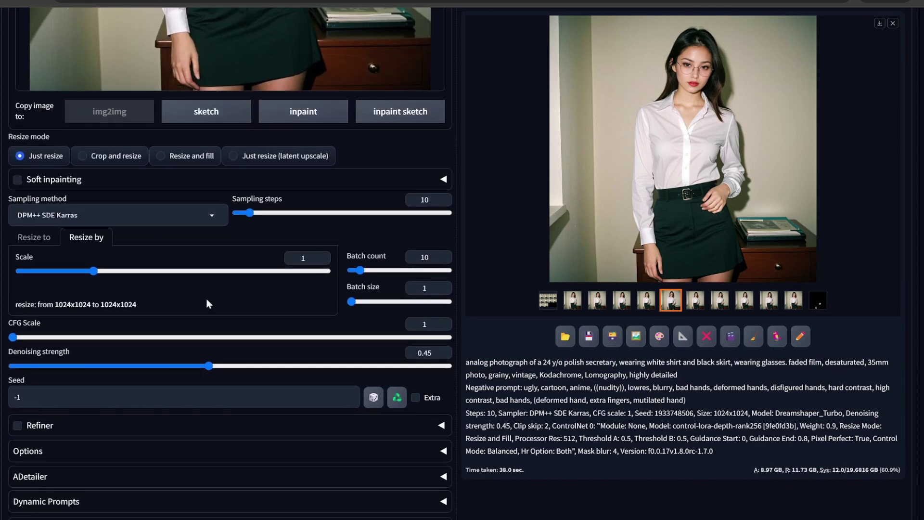
scroll(215, 302, down, 3)
drag(200, 255, 179, 250)
scroll(228, 284, up, 2)
double_click(301, 257)
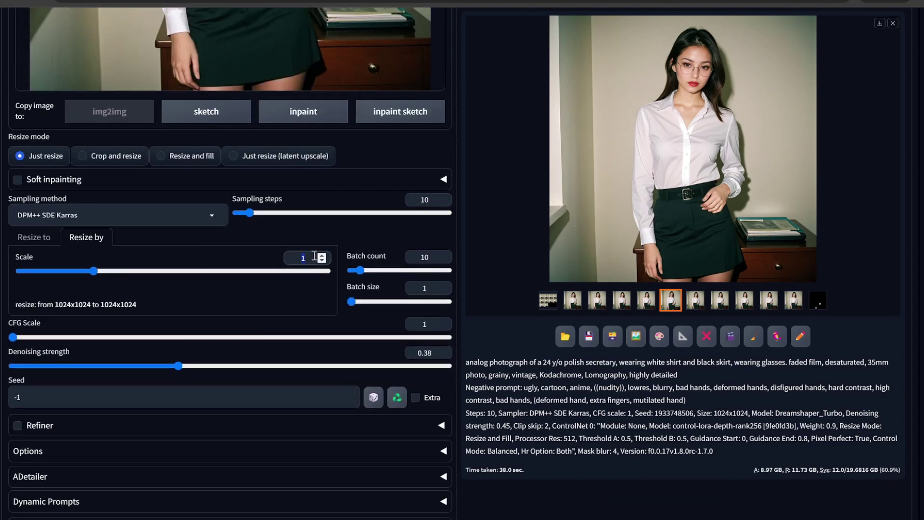
text(2)
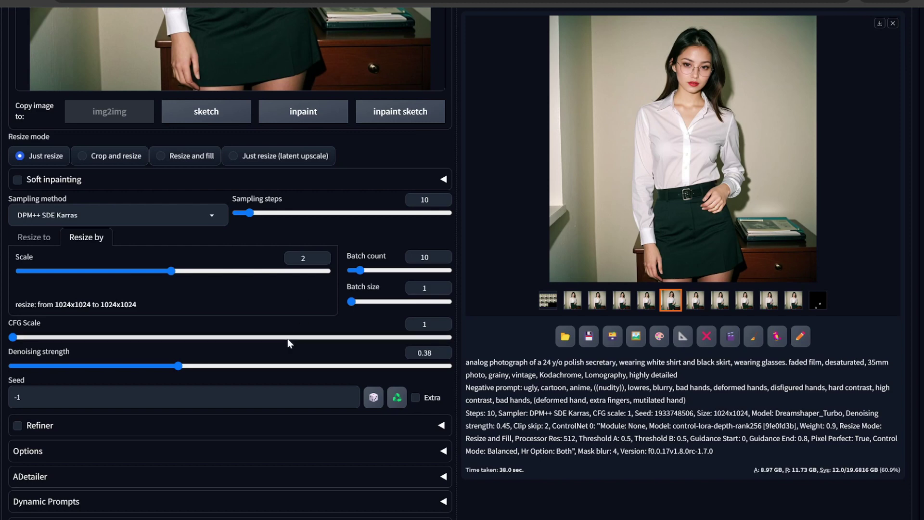
Step: Disable ControlNet Unit 0 for the img2img pass
scroll(288, 339, down, 4)
scroll(287, 345, down, 1)
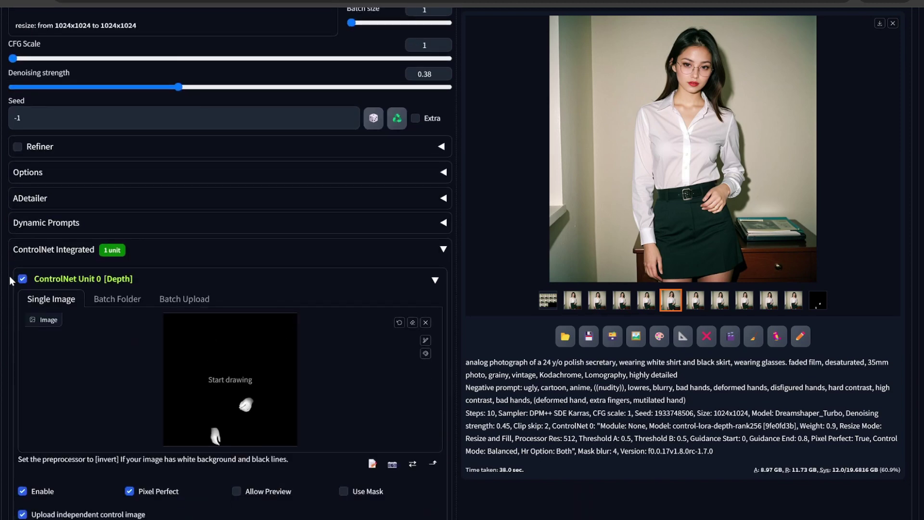
click(89, 283)
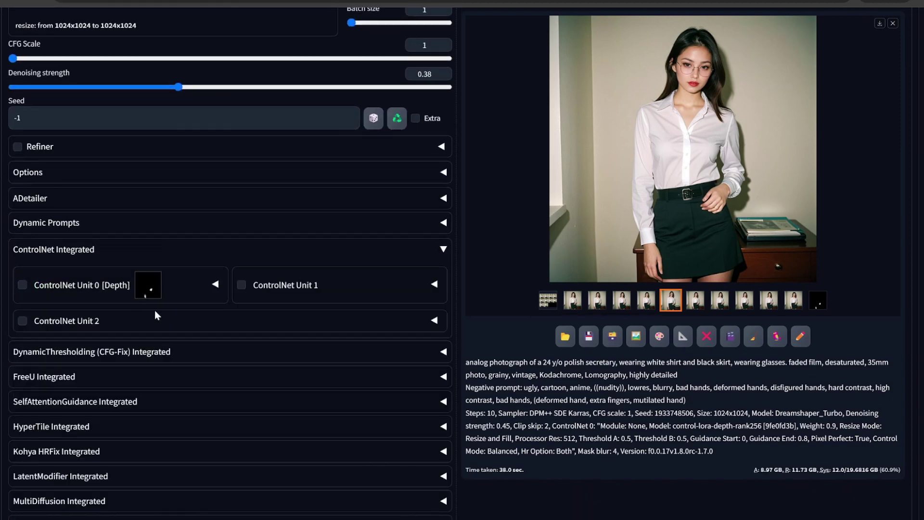
Step: Generate the upscaled img2img batch of the portrait with the current prompts
scroll(221, 337, up, 3)
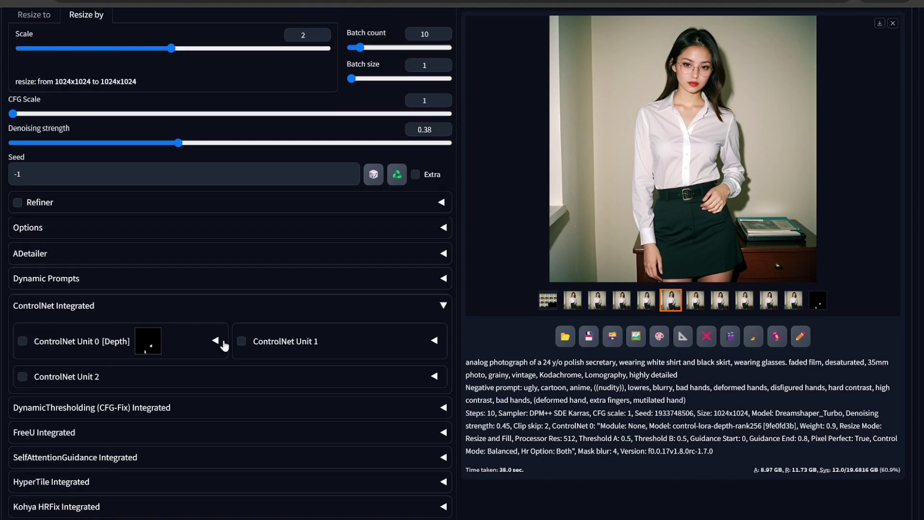
scroll(231, 383, up, 2)
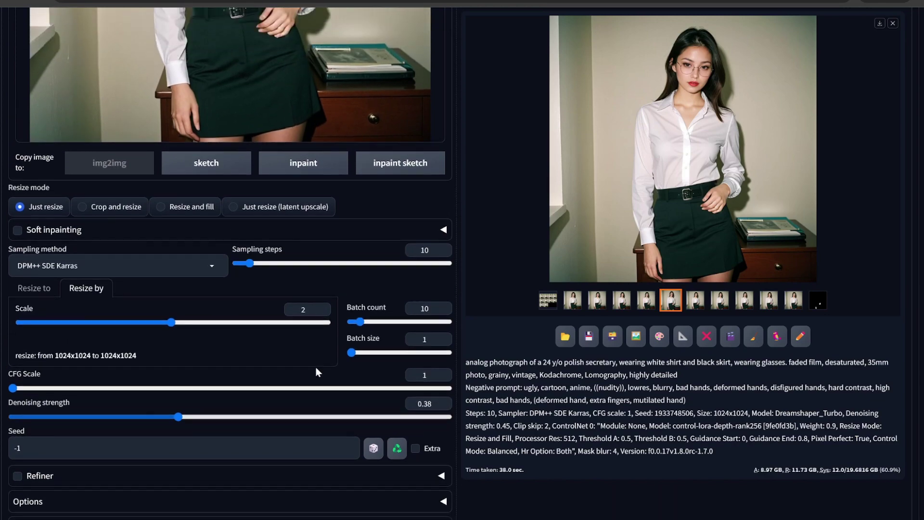
scroll(316, 368, up, 8)
scroll(615, 335, up, 2)
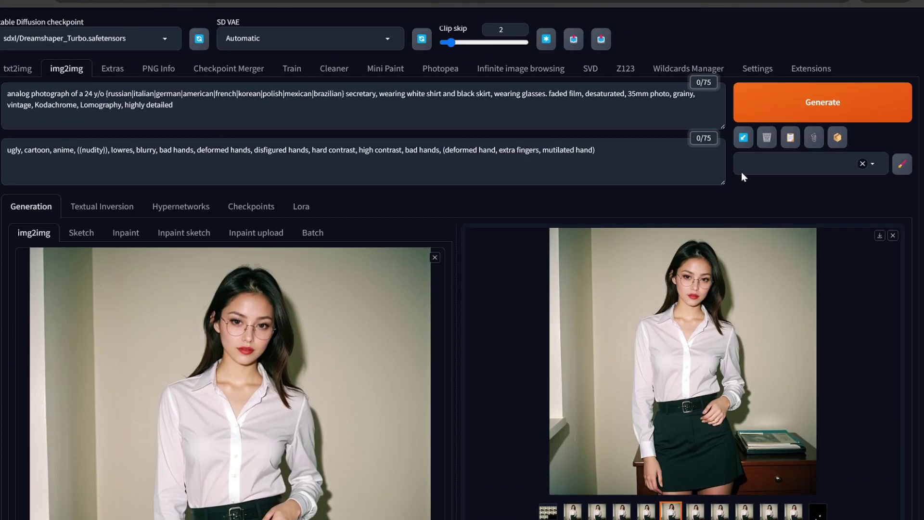
click(823, 101)
scroll(479, 315, down, 2)
scroll(476, 322, down, 2)
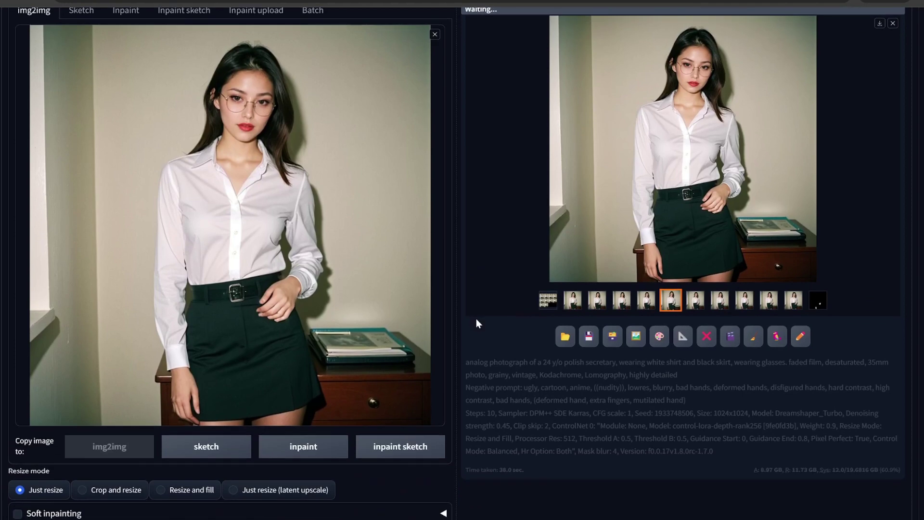
scroll(478, 322, down, 6)
scroll(575, 396, up, 6)
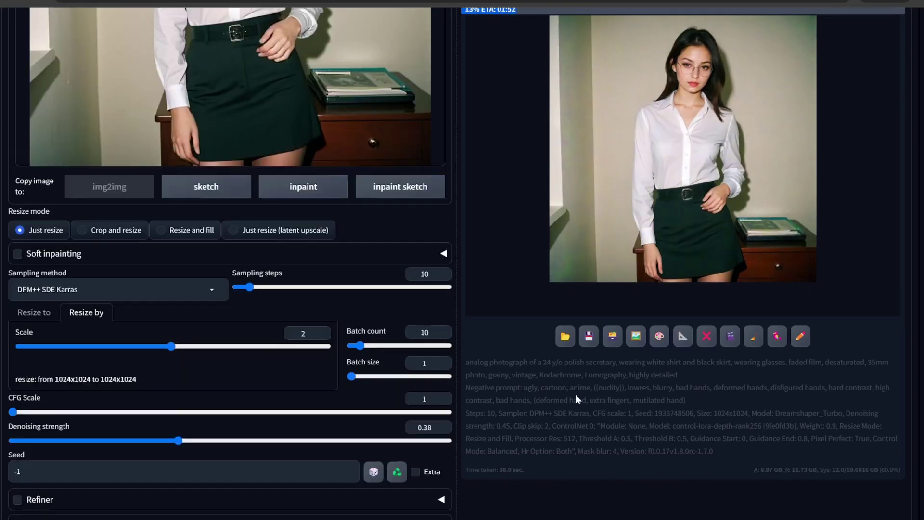
scroll(251, 191, up, 1)
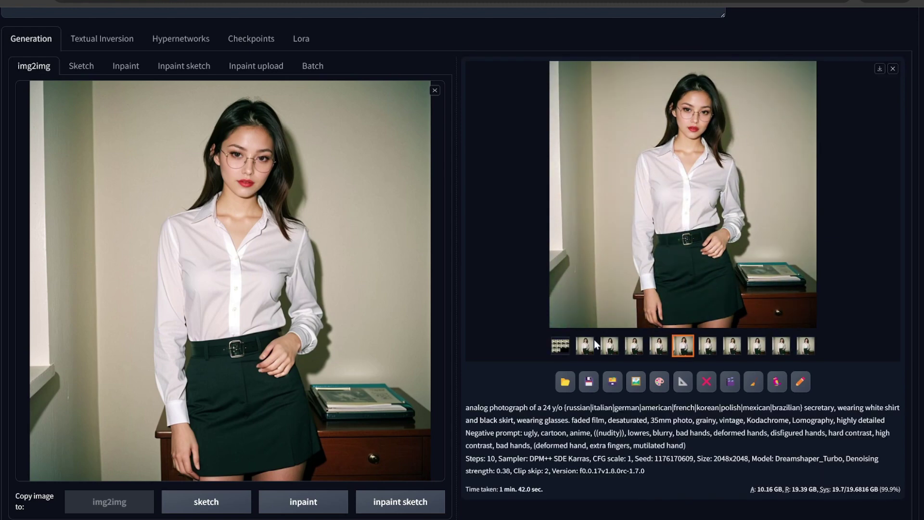
Step: Open the results grid in the full-size viewer and examine the face and hands of the first upscaled image at original resolution
click(560, 345)
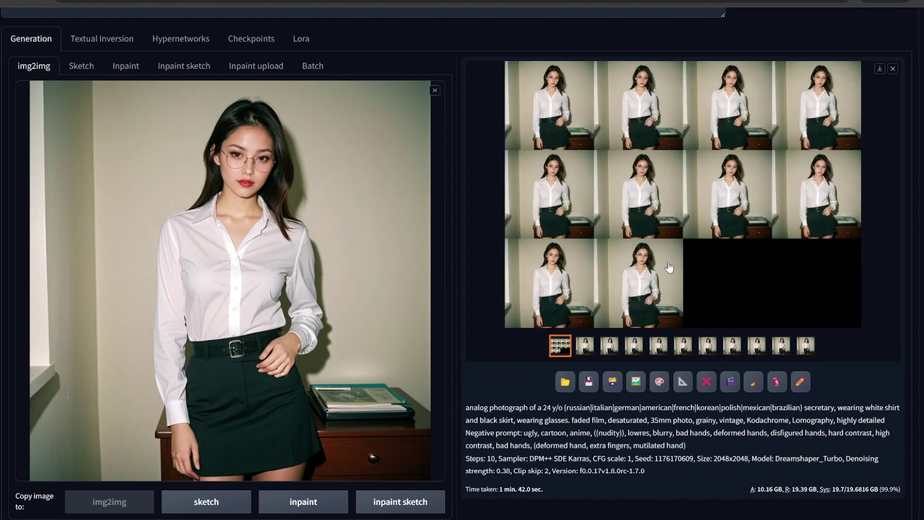
scroll(669, 267, up, 4)
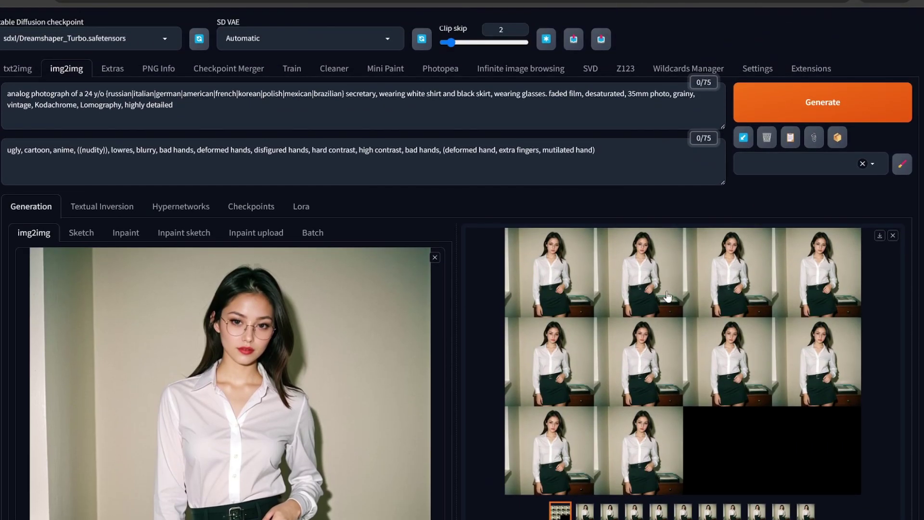
click(666, 293)
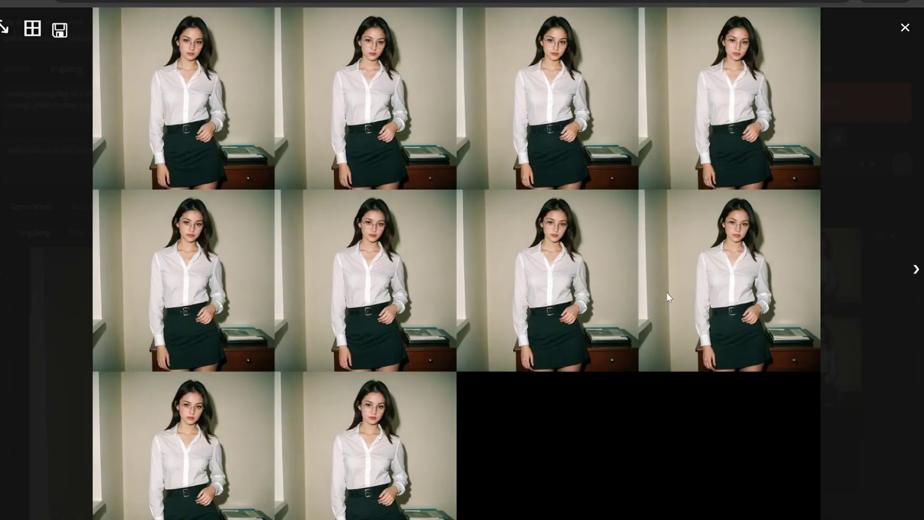
key(Right)
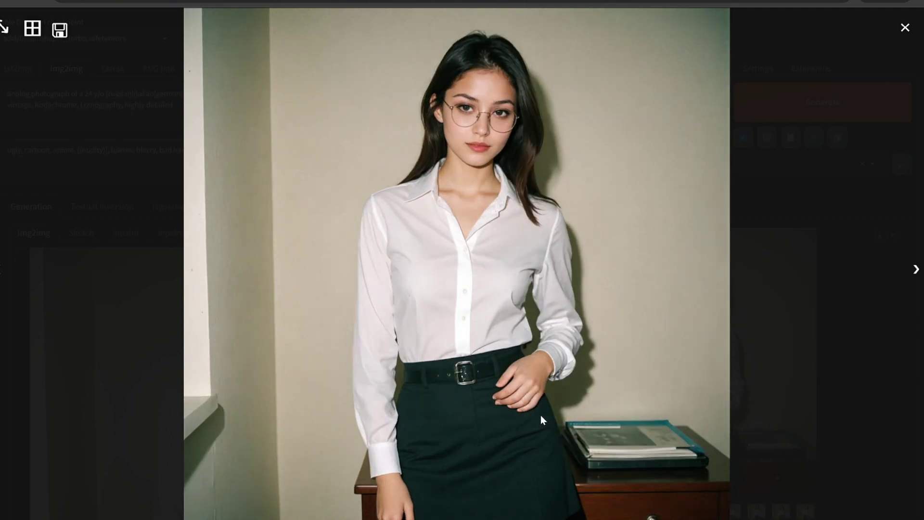
click(5, 28)
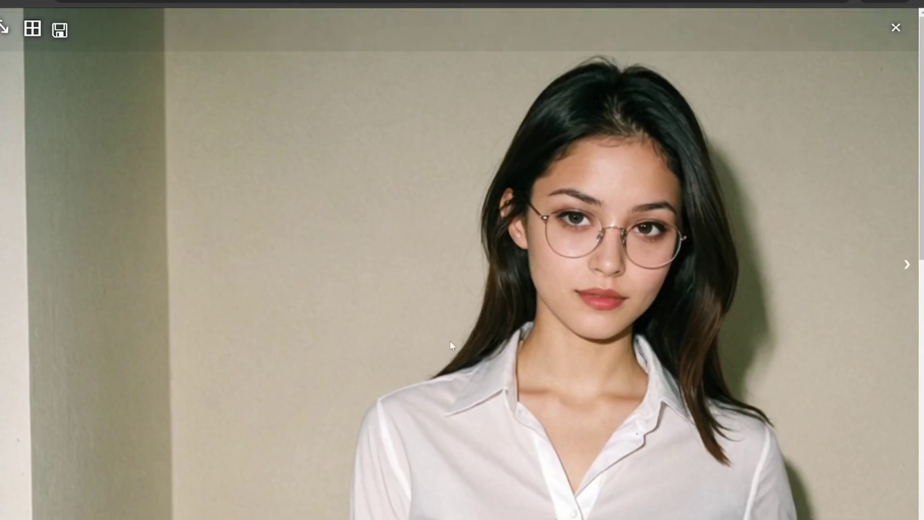
scroll(707, 382, down, 8)
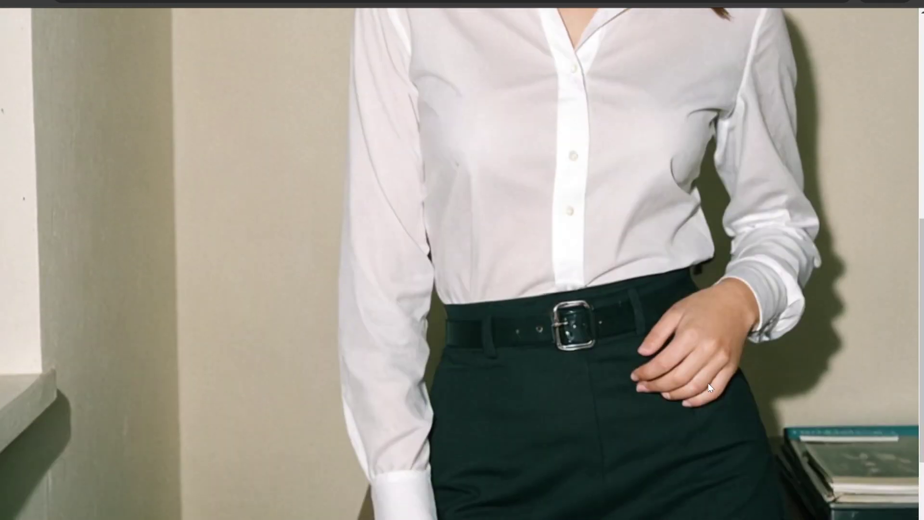
scroll(709, 383, down, 3)
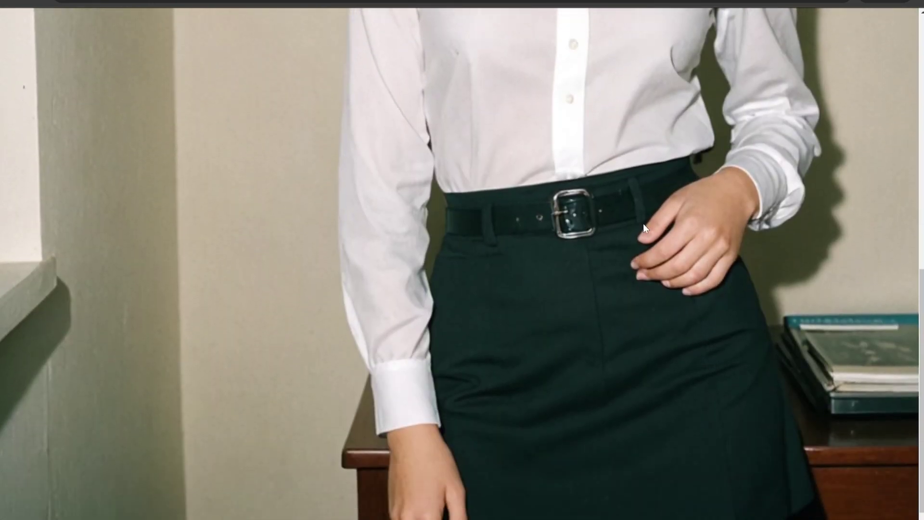
scroll(644, 228, down, 1)
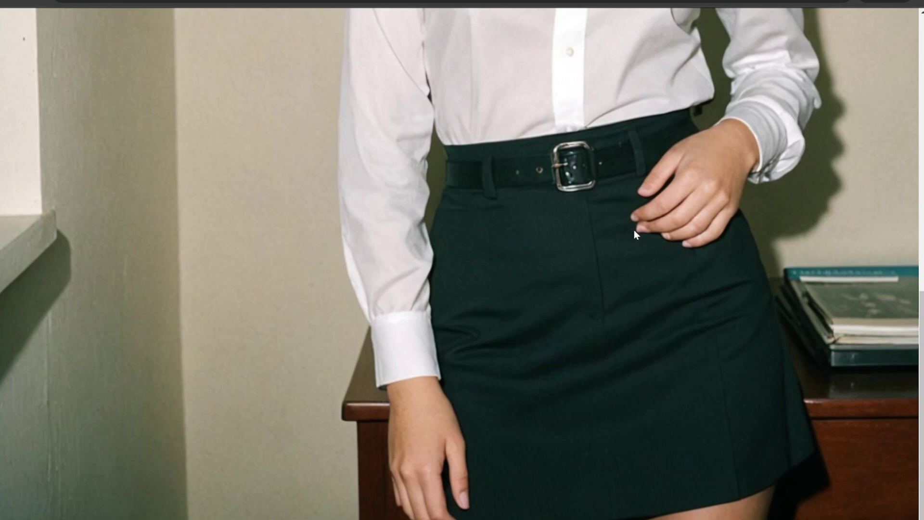
scroll(633, 229, up, 10)
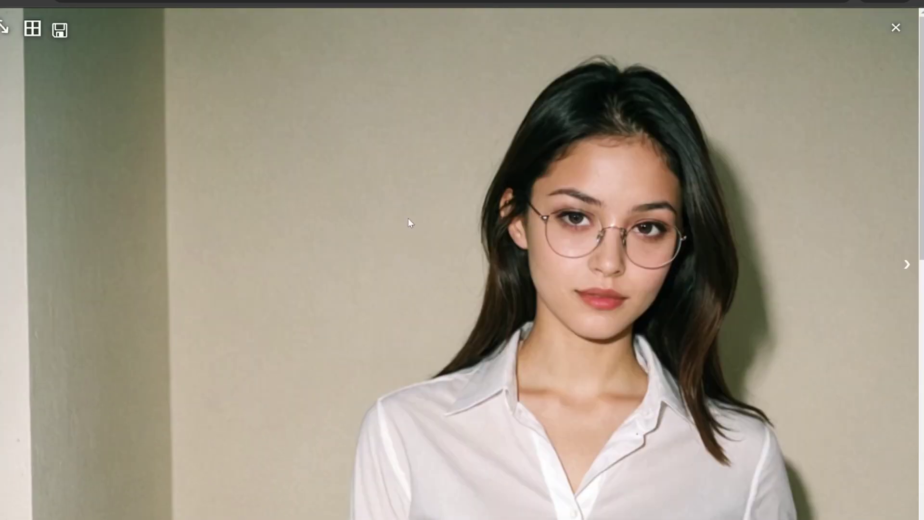
Step: Compare the face and hands in further upscaled results, zooming one to original resolution, and close the viewer
click(895, 29)
click(723, 354)
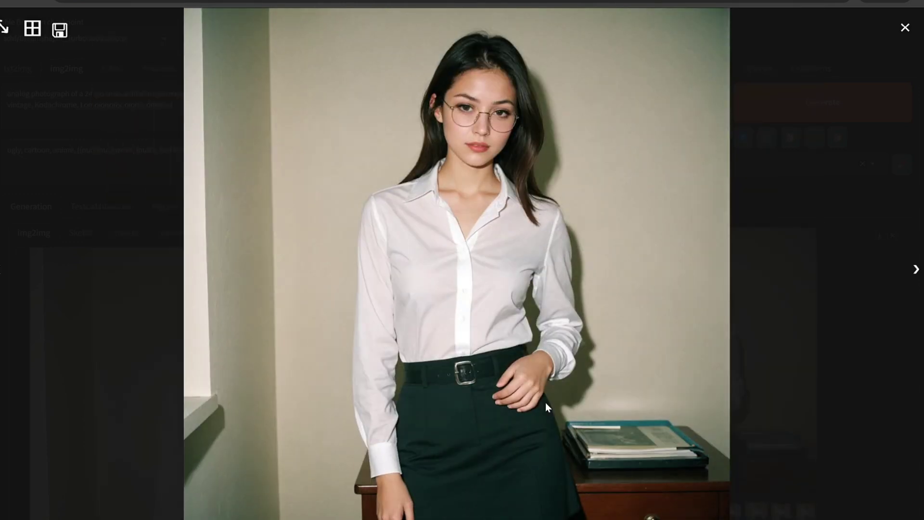
click(4, 30)
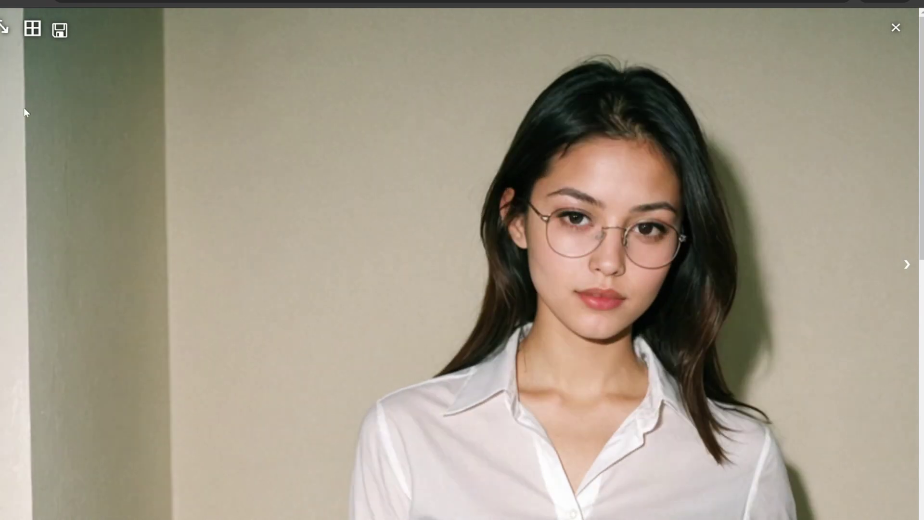
click(608, 212)
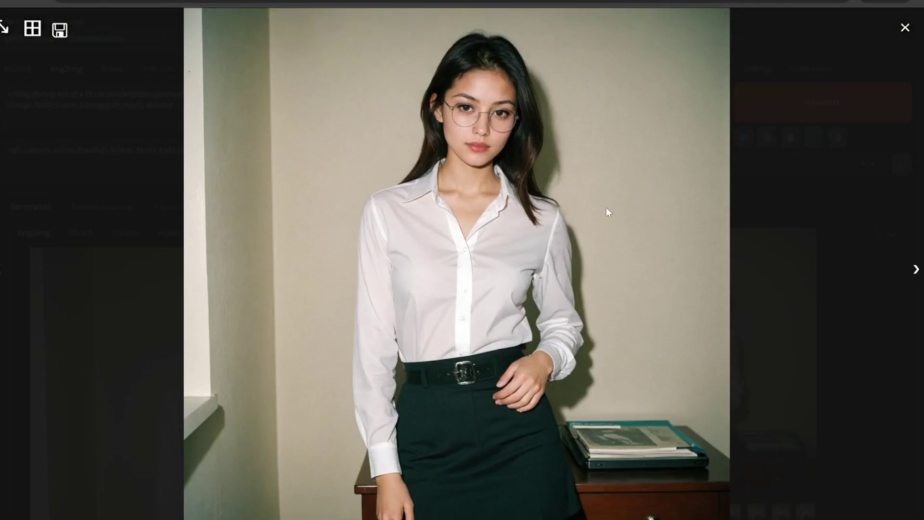
key(Right)
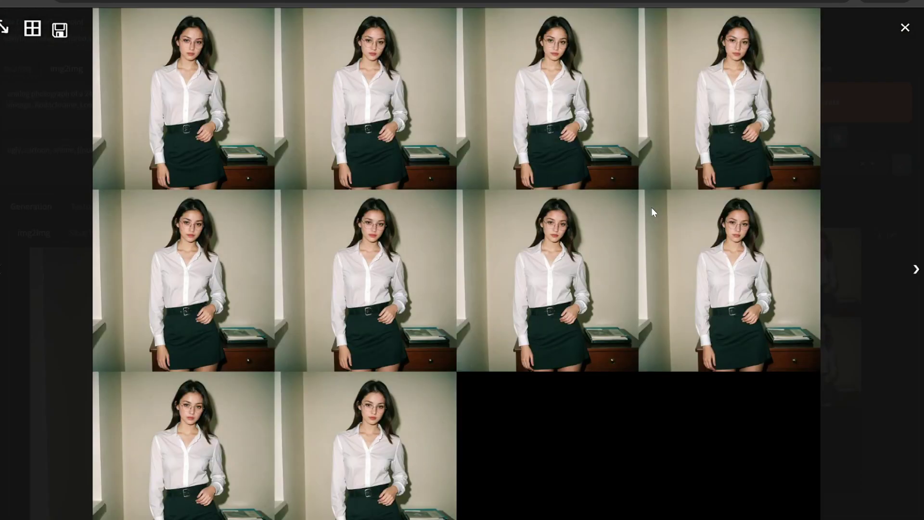
click(904, 27)
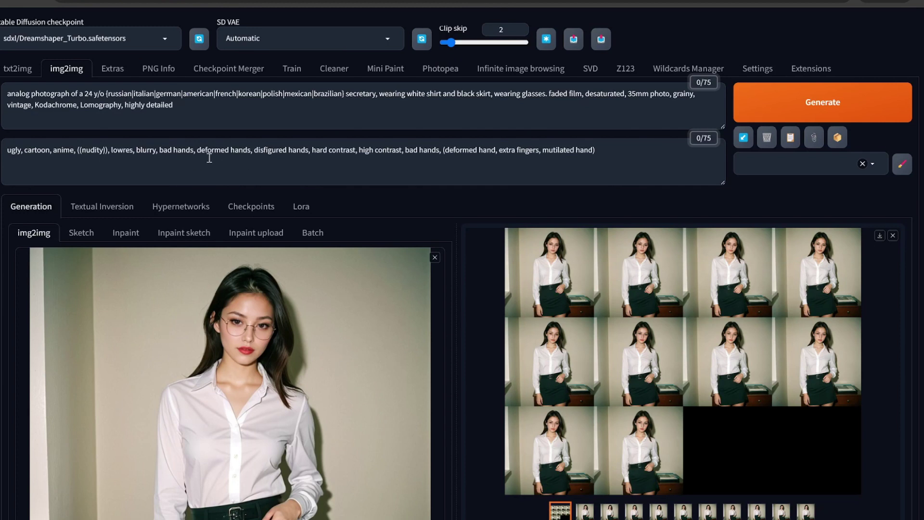
Step: Browse the txt2img results at full size and send the last one, the woman with black-framed glasses, to img2img
click(18, 72)
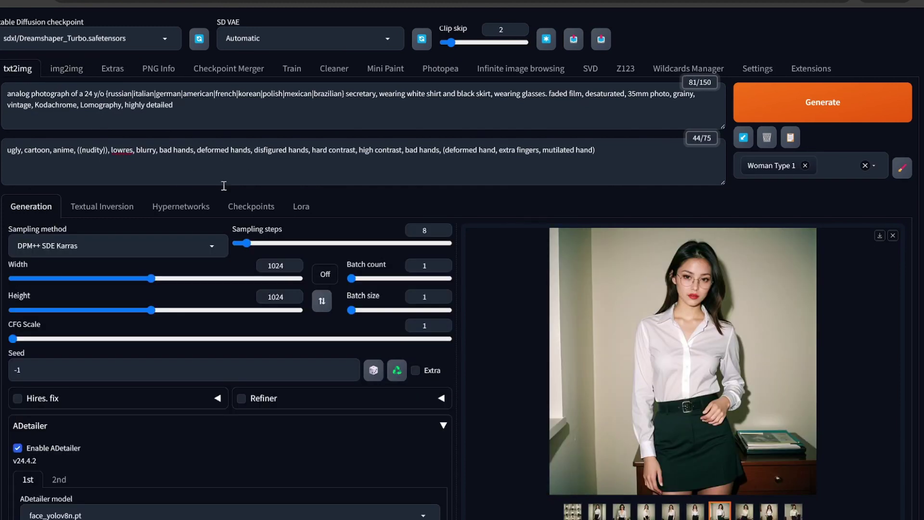
click(726, 364)
key(Right)
key(Right)
key(Right)
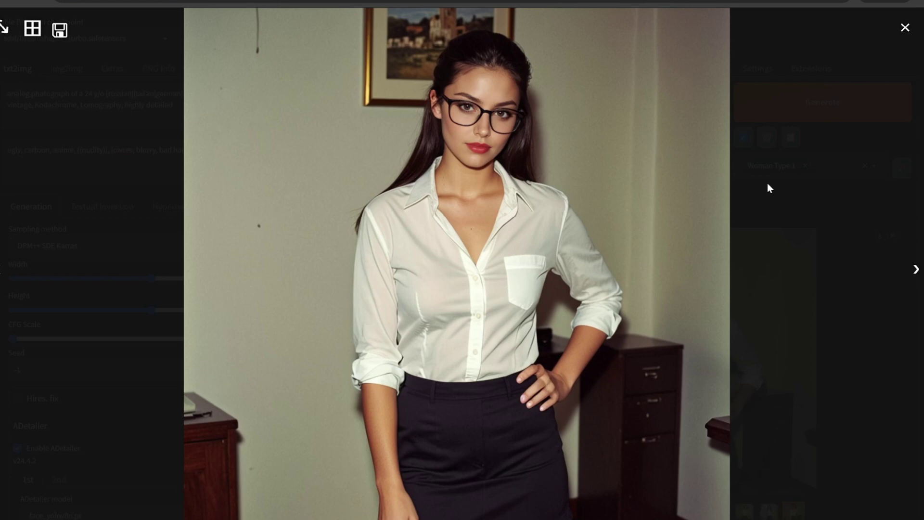
click(902, 30)
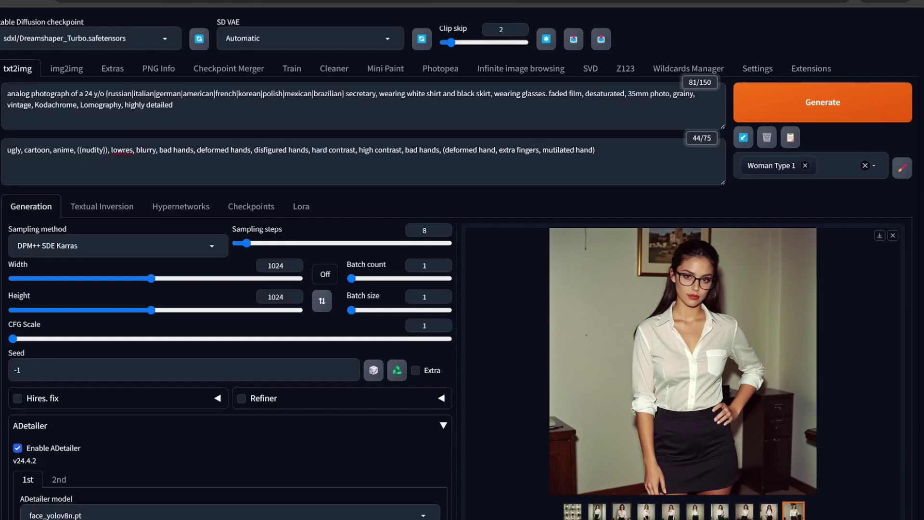
click(67, 69)
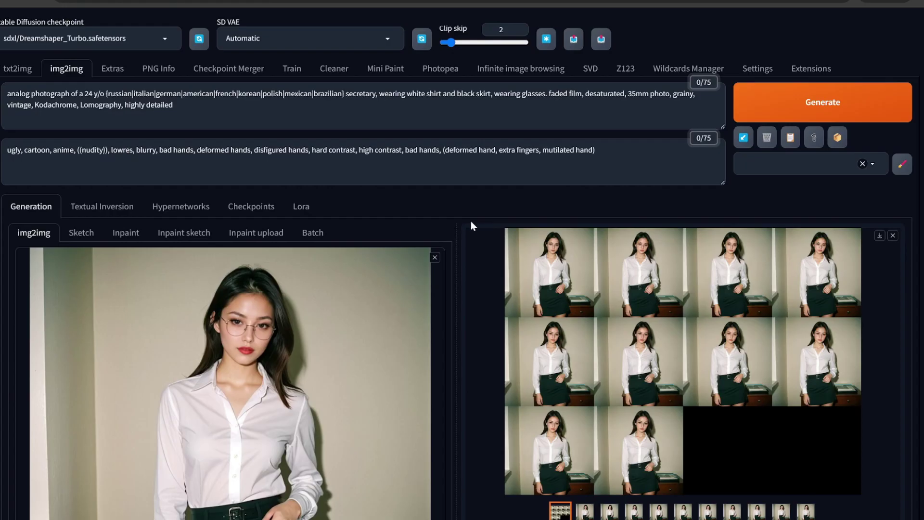
Step: Set the denoising strength to 0.32 and generate an upscaled img2img batch of the portrait with black-framed glasses
scroll(471, 224, down, 3)
scroll(471, 224, down, 1)
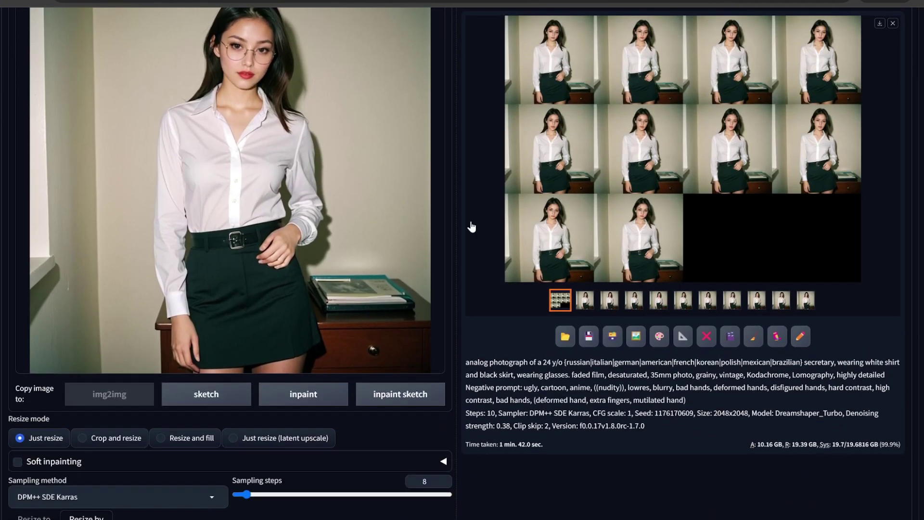
scroll(471, 226, down, 4)
drag(200, 426, 154, 425)
scroll(487, 364, up, 2)
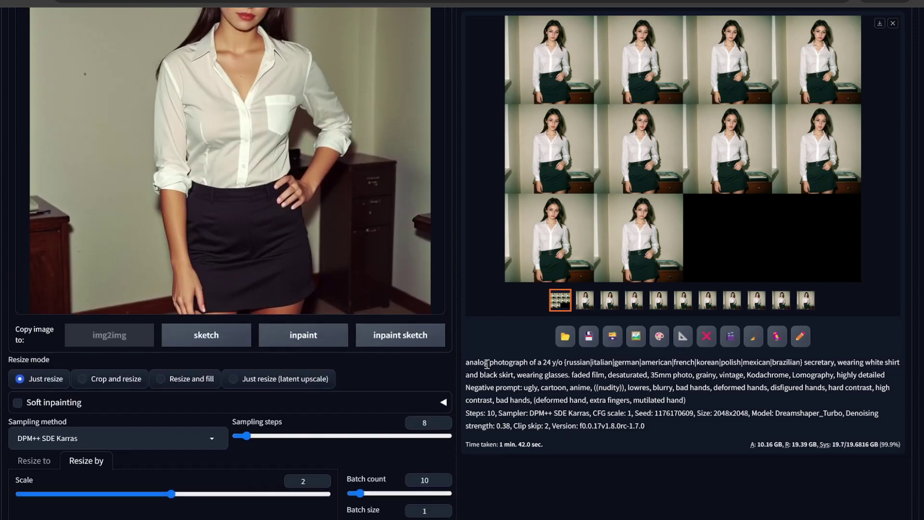
scroll(487, 364, up, 8)
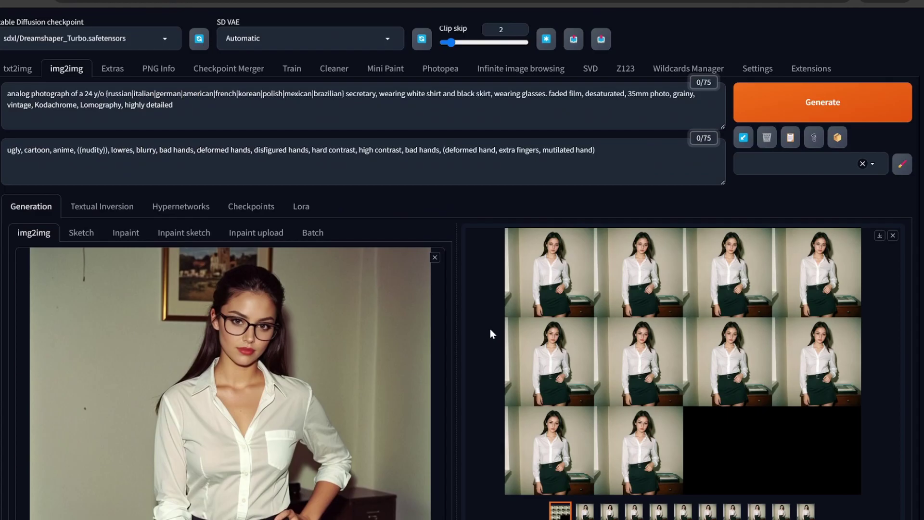
click(788, 120)
scroll(626, 284, down, 2)
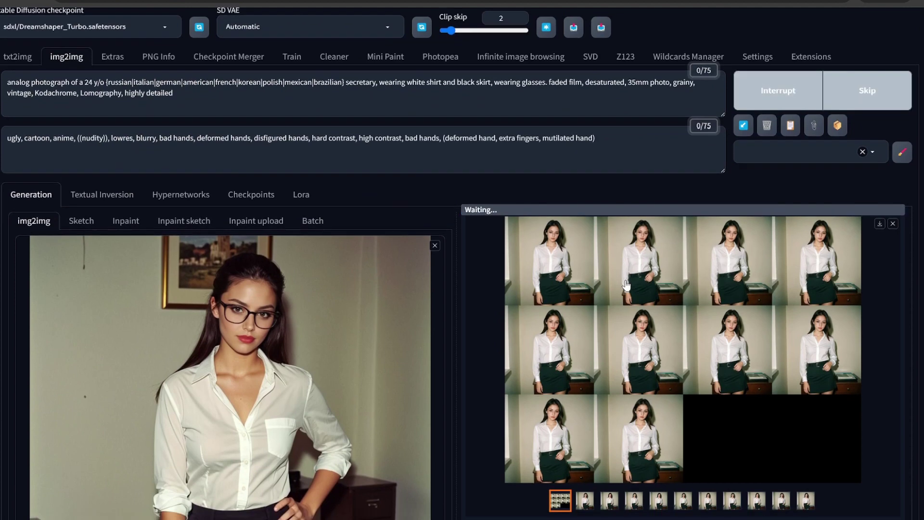
scroll(626, 284, down, 1)
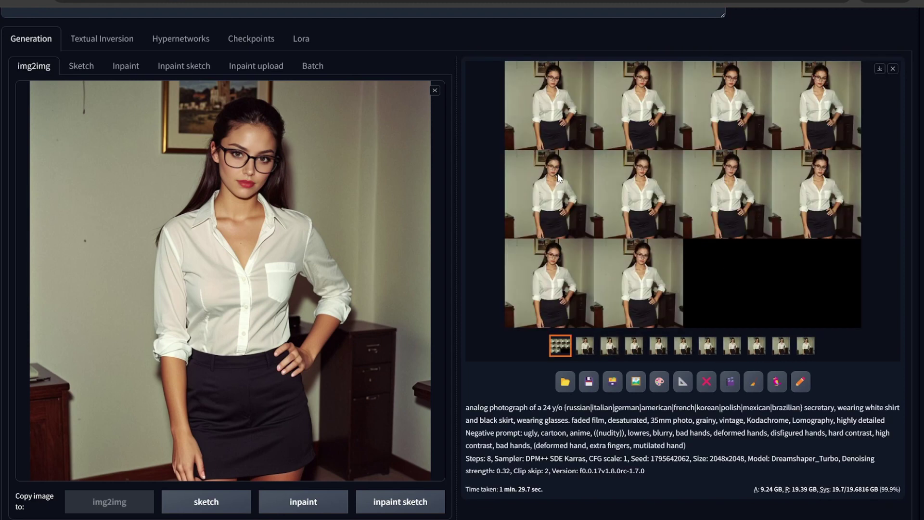
Step: View the new upscaled results one by one at full size and check the hands and face
click(619, 180)
key(Right)
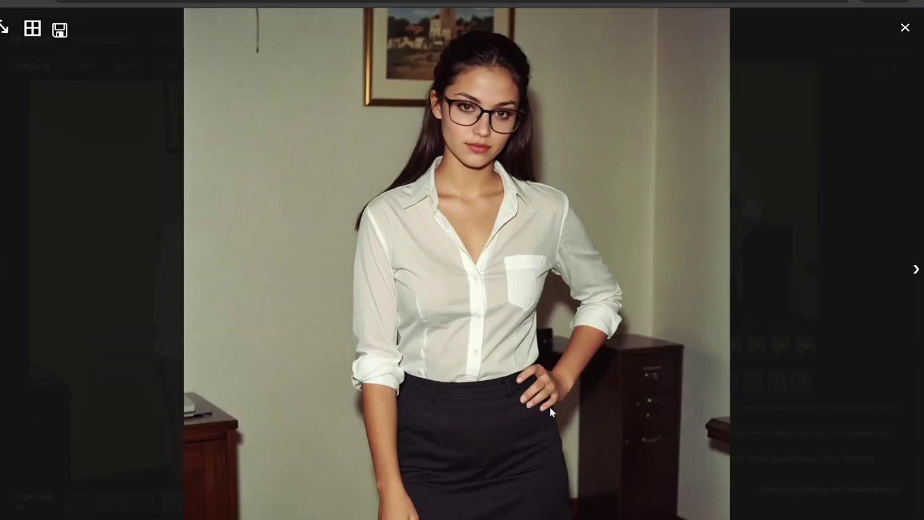
key(Right)
key(Right)
key(Right)
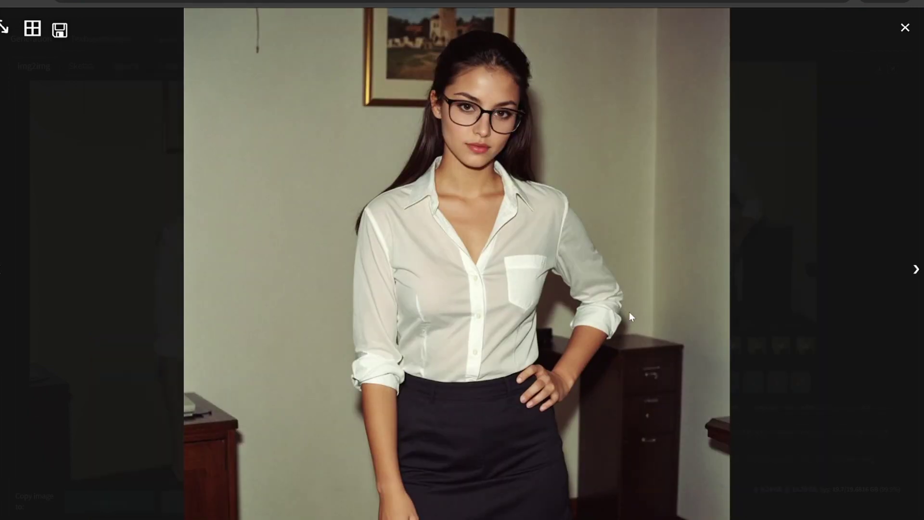
key(Right)
key(Right)
key(Right)
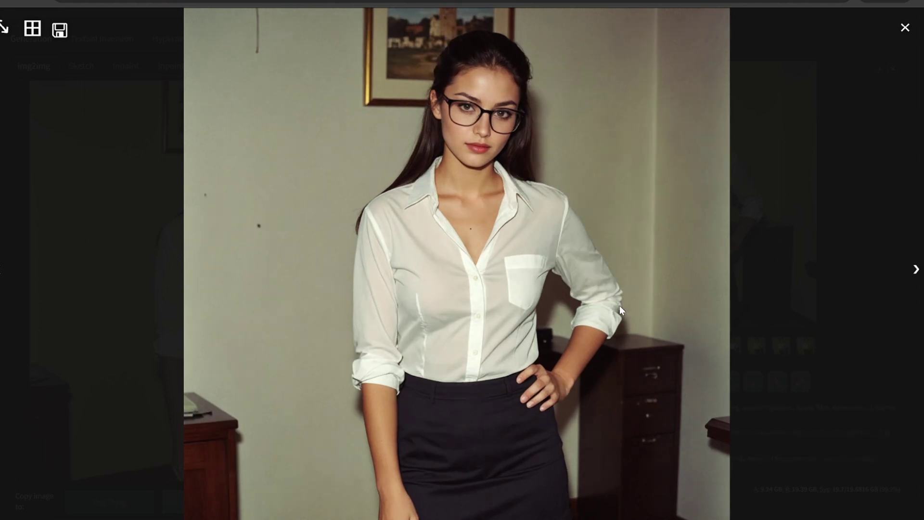
key(Right)
key(Right)
key(Right)
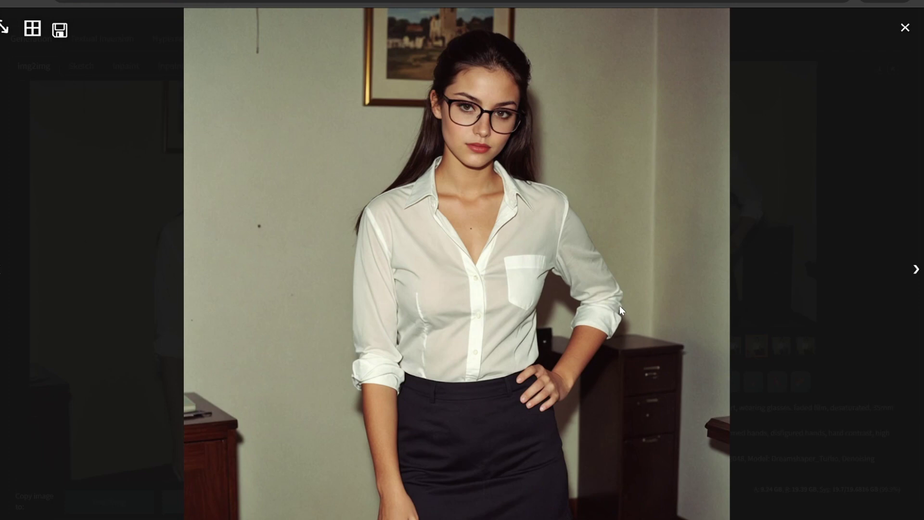
key(Right)
key(Right)
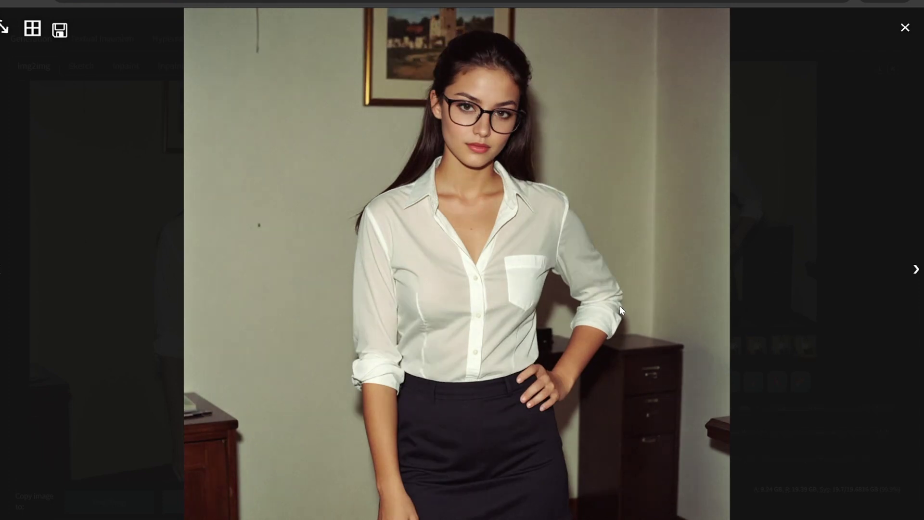